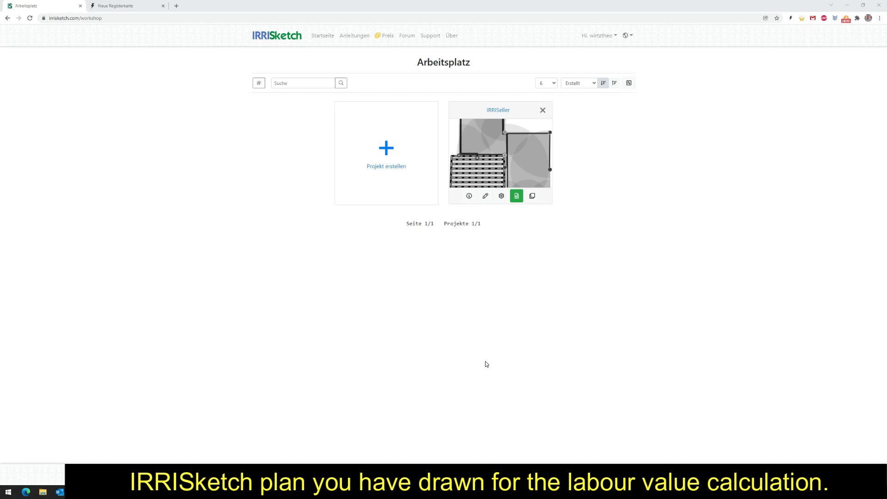
Open the IRRISeller project for drawing and switch the plan to its irrigation view.
left_click(503, 162)
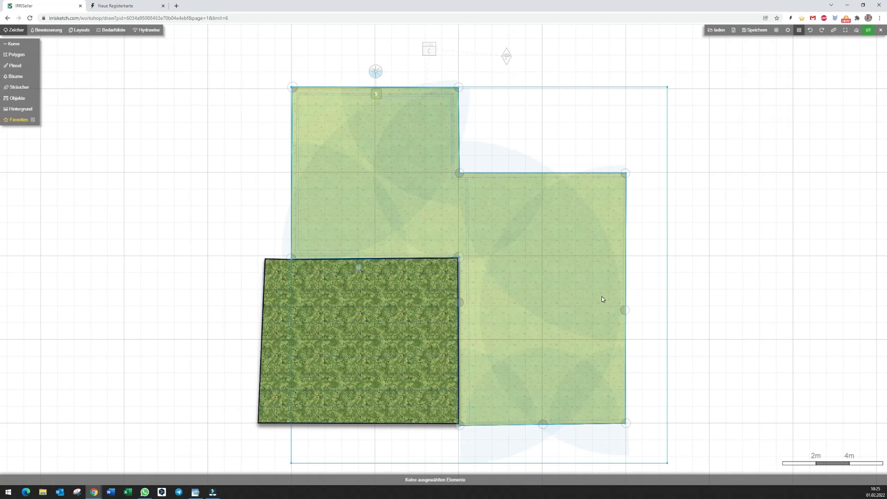
left_click(46, 30)
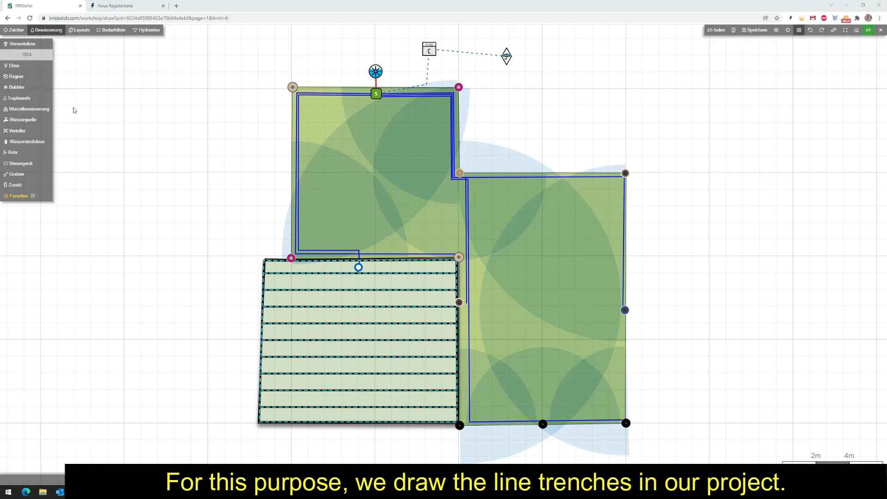
Draw a narrow trench (W:5cm D:30cm) about 23.5 m long from the valve box along the upper-left lawn's top, left and bottom pipes.
left_click(17, 177)
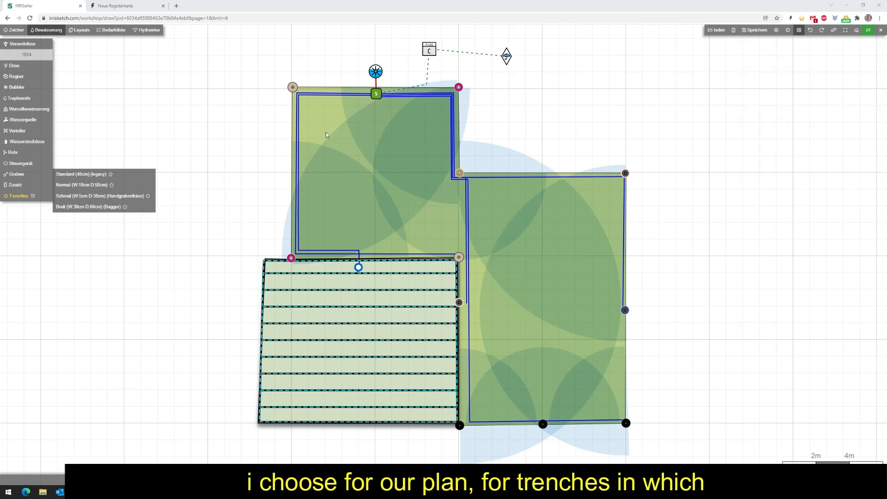
left_click(73, 194)
left_click_drag(327, 135, 326, 223)
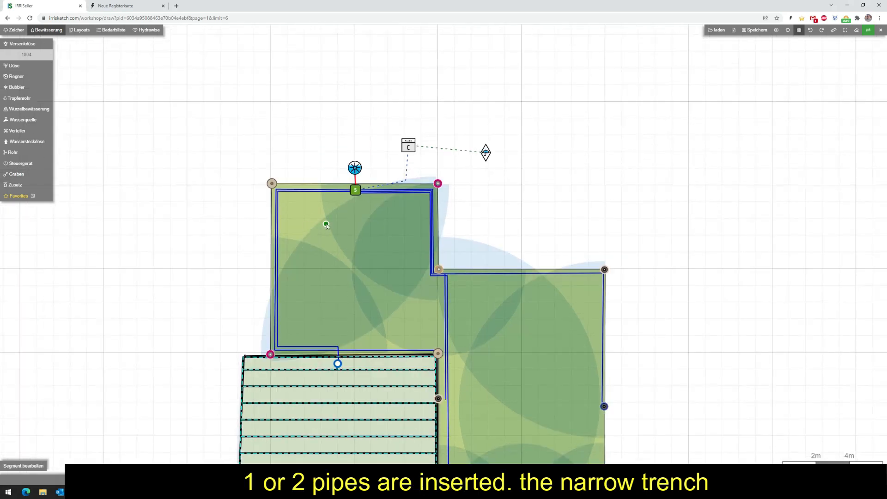
scroll(342, 198, "up", 5)
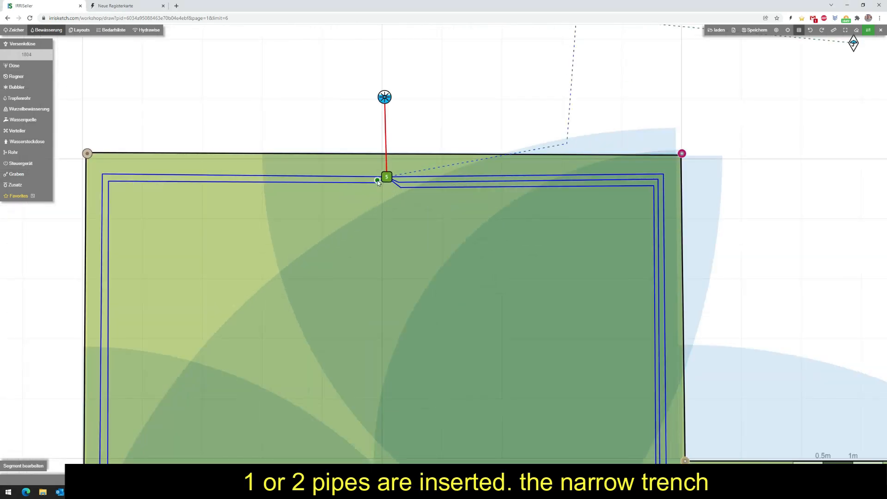
left_click(379, 179)
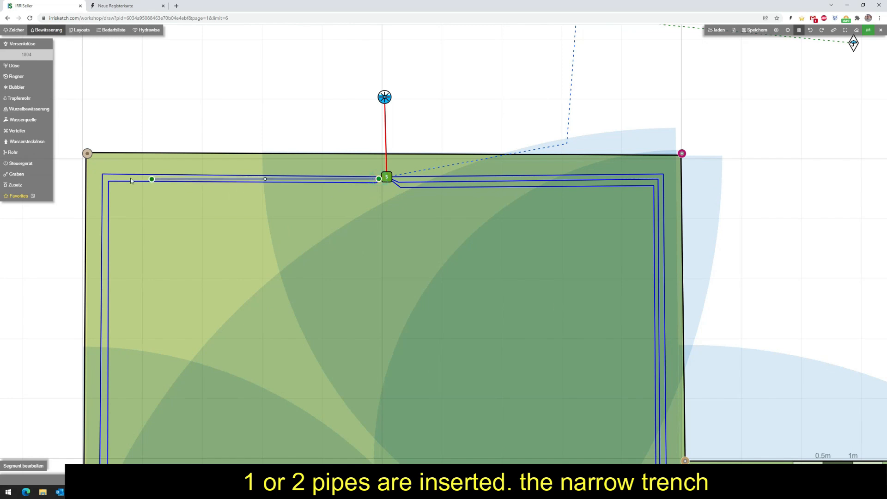
left_click(104, 177)
left_click(150, 315)
left_click_drag(152, 201, 158, 152)
mouse_move(155, 265)
left_mouse_down()
mouse_move(139, 353)
mouse_move(162, 217)
mouse_move(138, 298)
mouse_move(701, 303)
left_mouse_up()
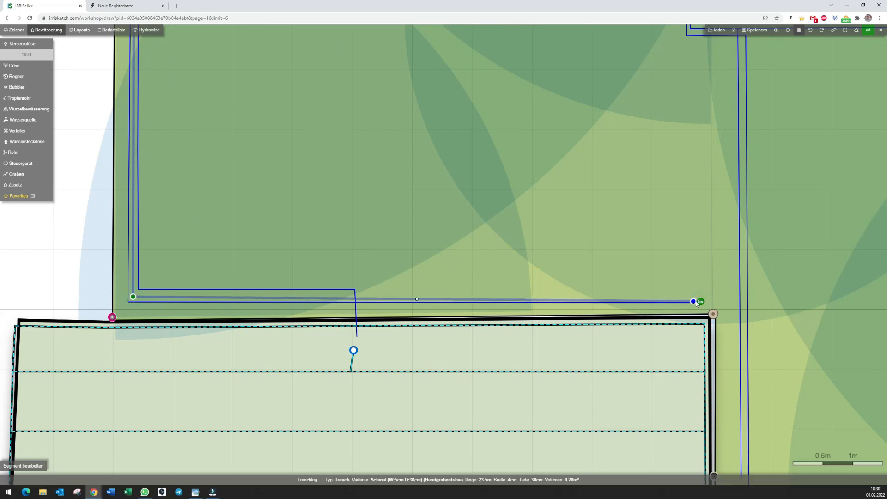
key("Escape")
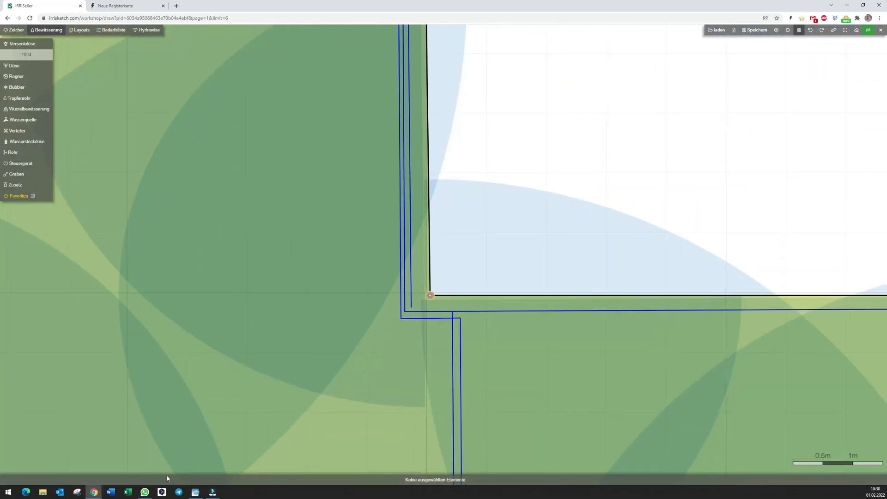
Draw two narrow trenches on the right-hand lawn: about 17.8 m along its top and right pipes, another along its left and bottom pipes.
scroll(203, 409, "down", 2)
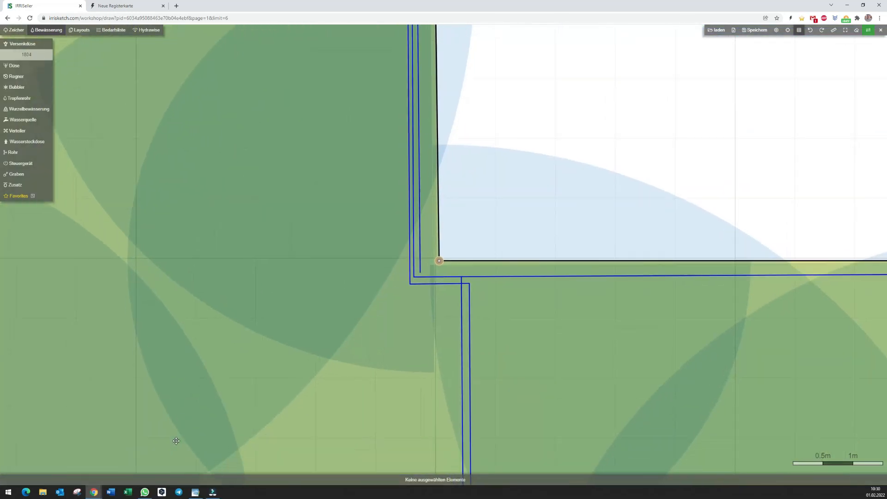
left_click(204, 409)
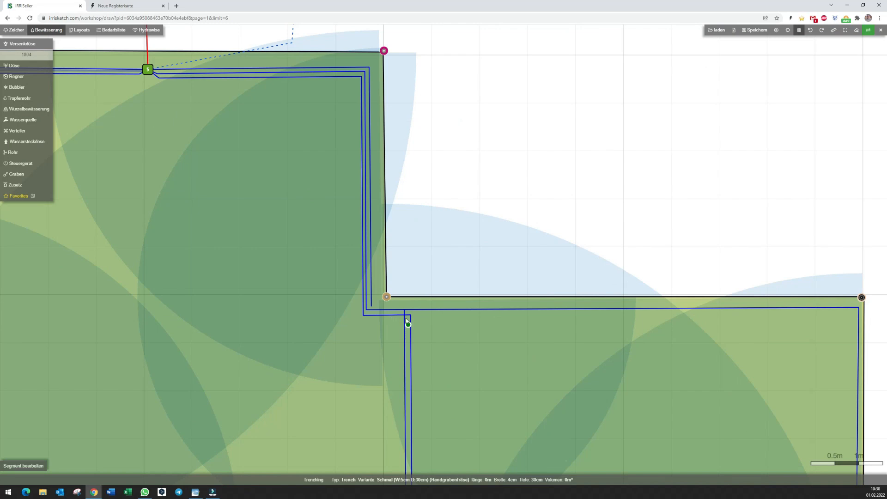
left_click(369, 313)
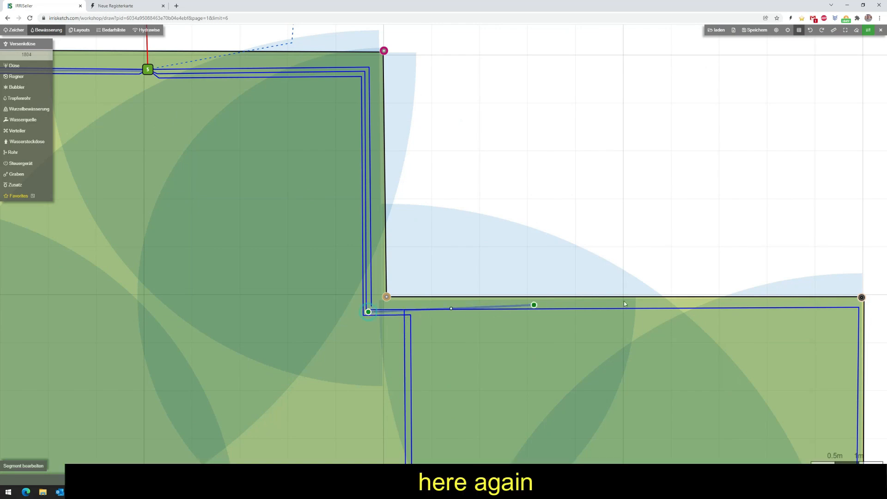
left_click(854, 308)
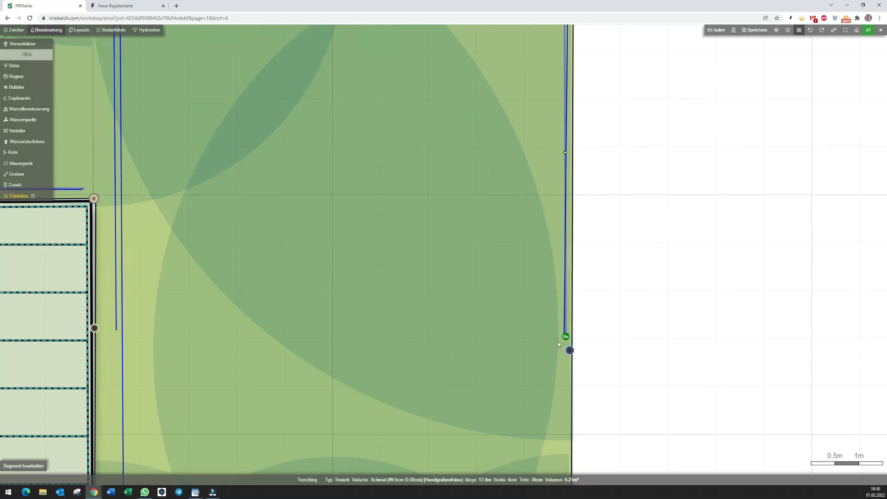
key("Escape")
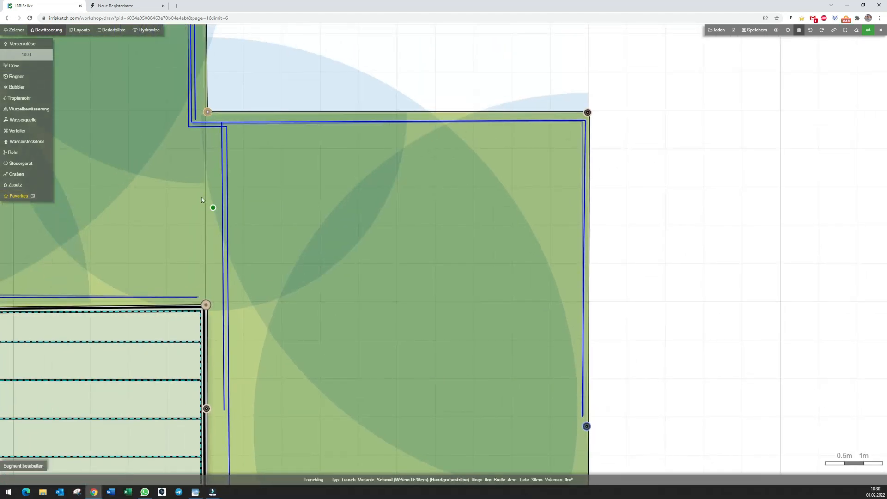
left_click(222, 126)
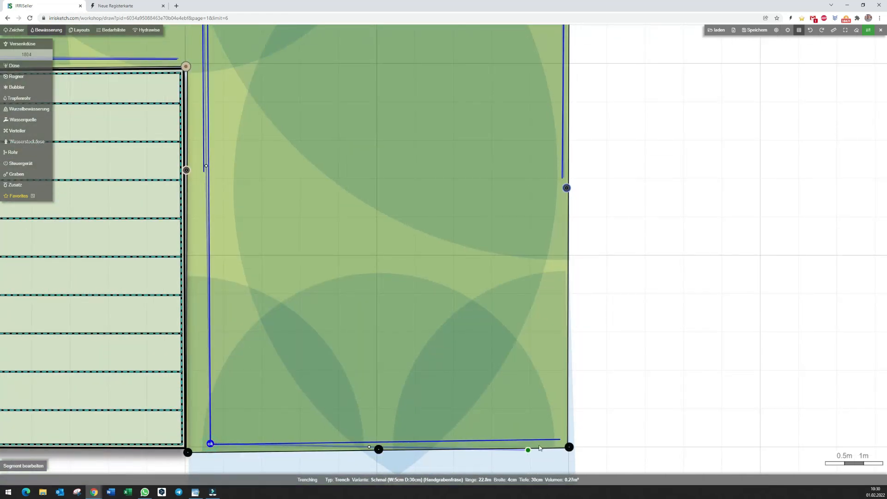
left_click(559, 440)
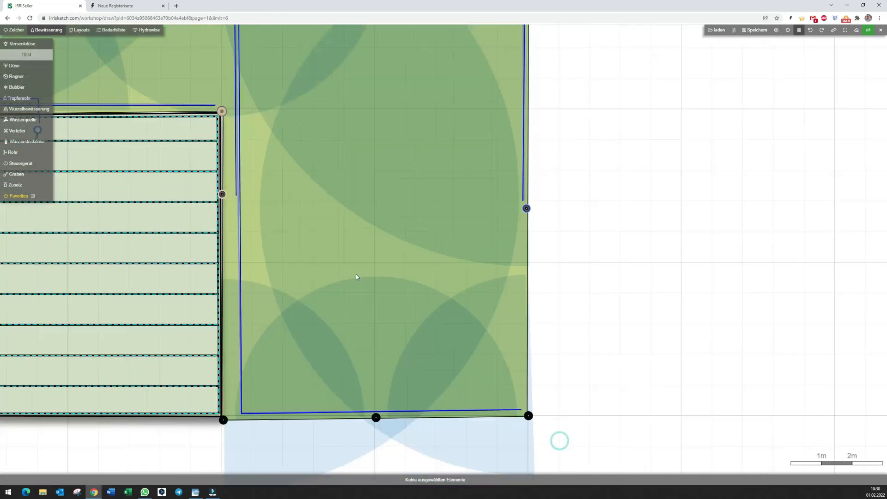
Draw a normal trench (W:10cm D:50cm) about 9.4 m long from the valve box along the three parallel pipes to the lawns' inner corner.
left_click_drag(267, 337, 271, 303)
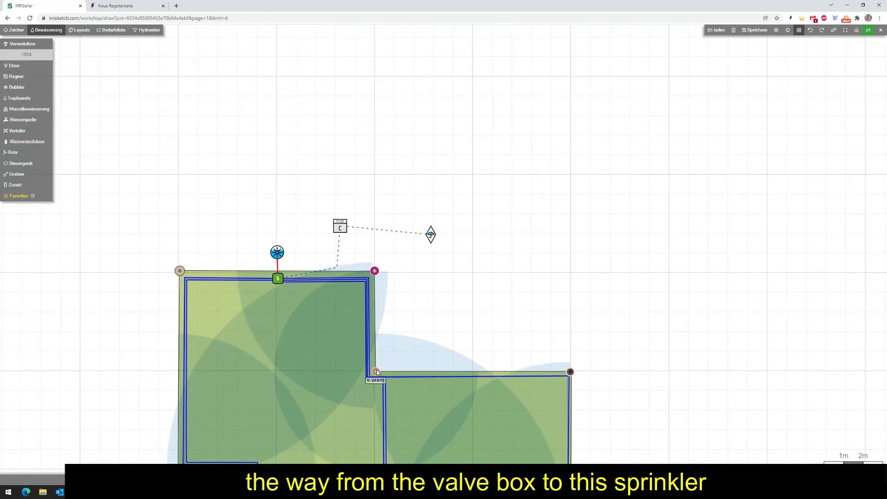
scroll(367, 323, "up", 5)
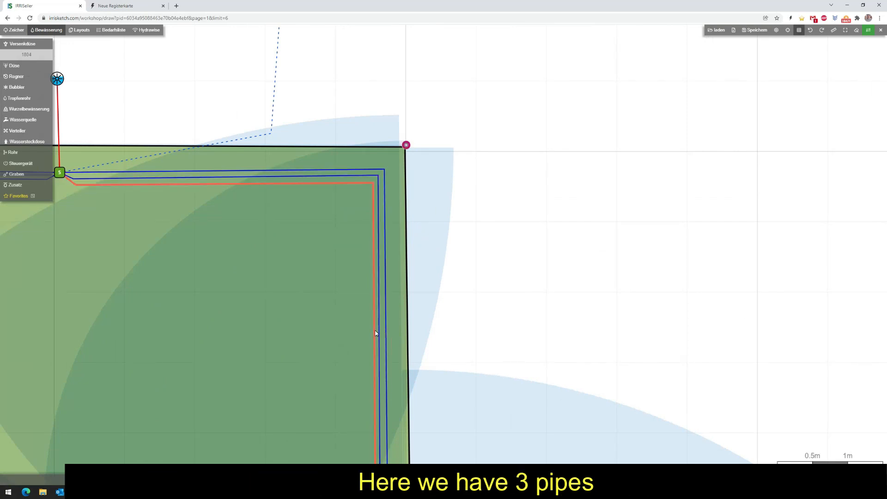
left_click_drag(192, 251, 269, 225)
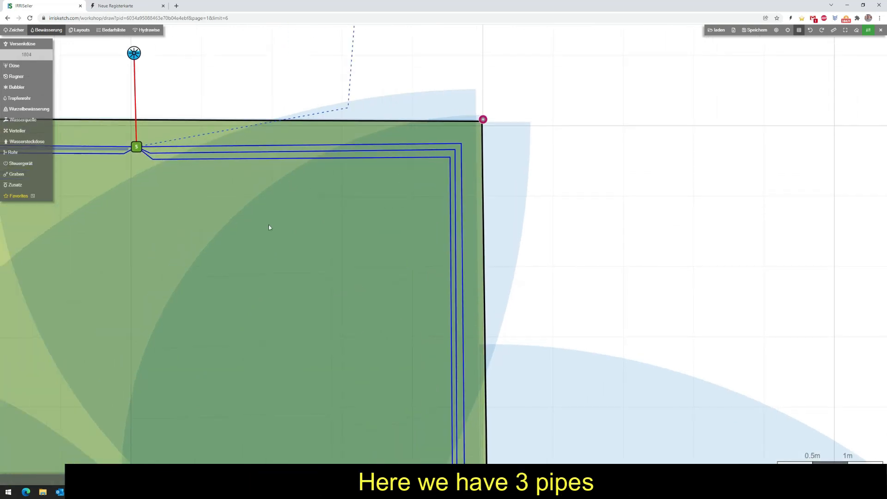
left_click(16, 174)
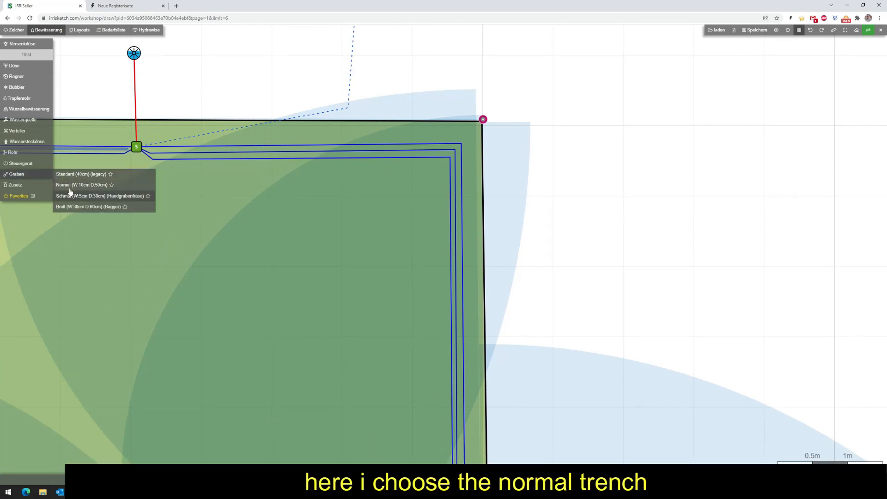
left_click(66, 185)
left_click(149, 152)
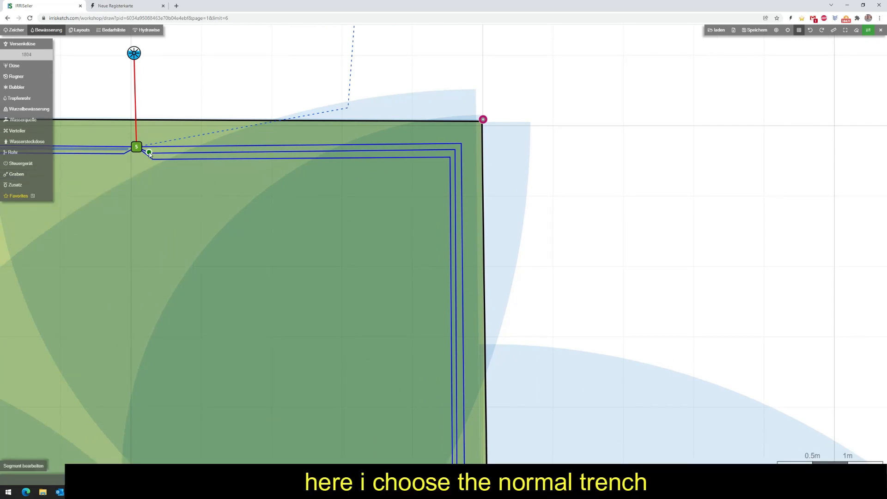
left_click(454, 152)
left_click(455, 150)
left_click_drag(426, 272, 370, 16)
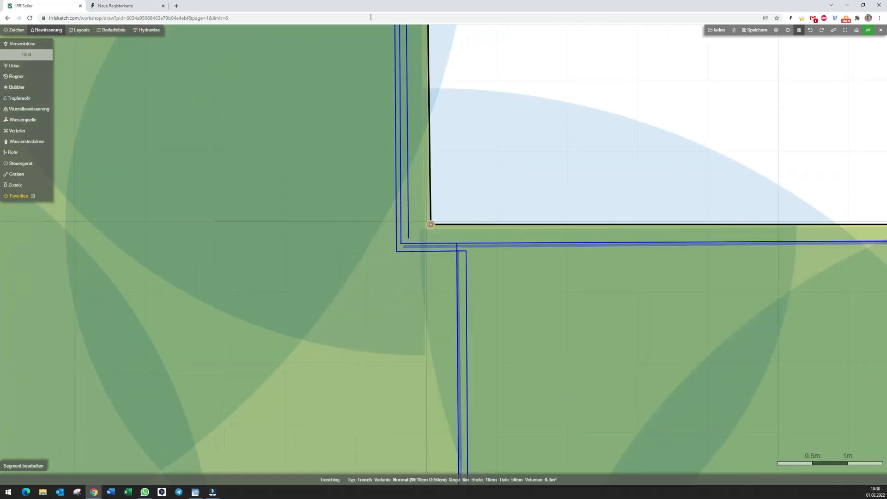
left_click(402, 251)
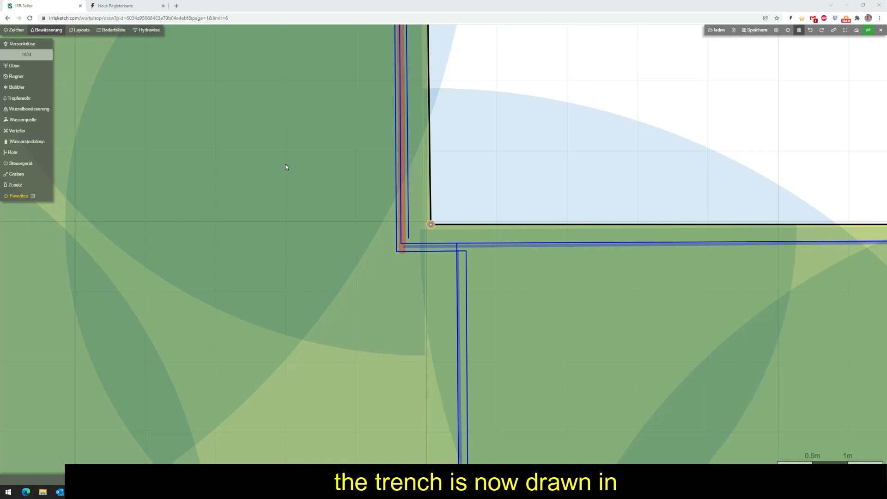
Update the existing outlay "Outlay #" from the project's equipment list.
scroll(286, 169, "down", 5)
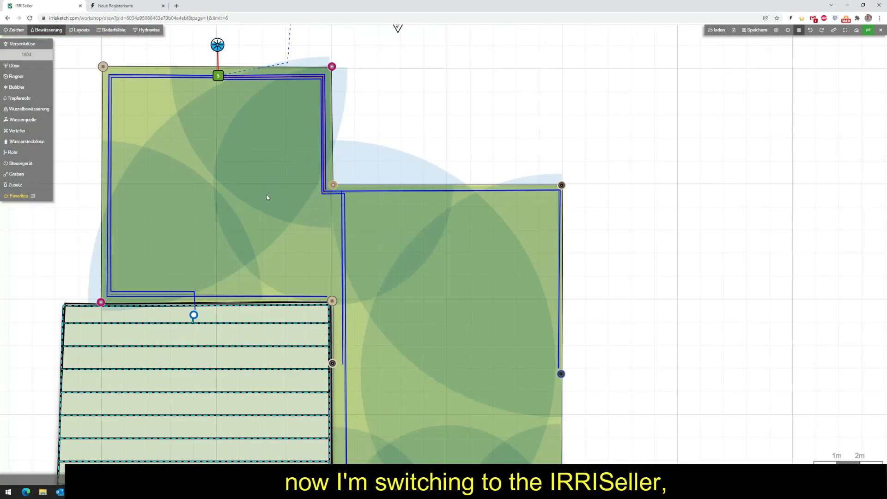
left_click_drag(267, 196, 376, 179)
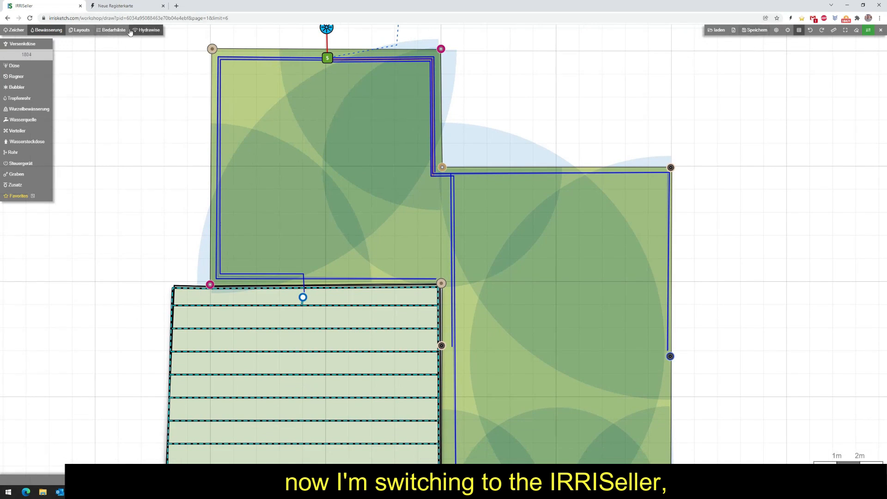
left_click(111, 30)
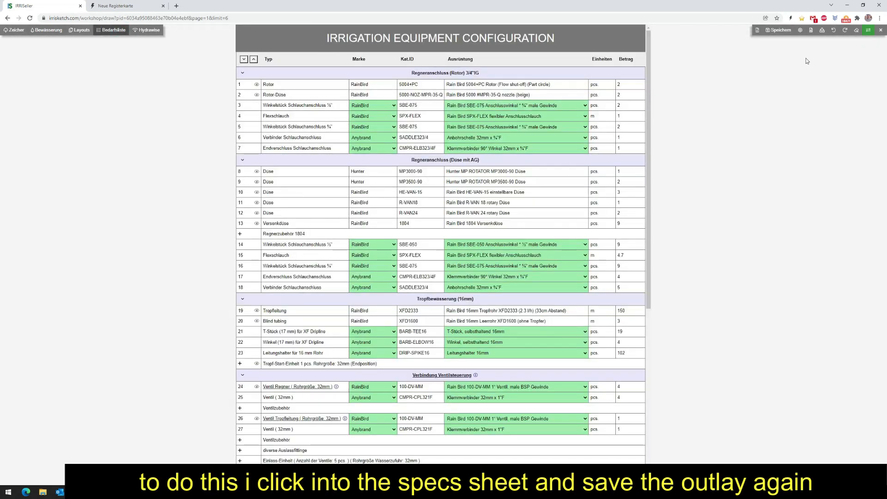
left_click(810, 31)
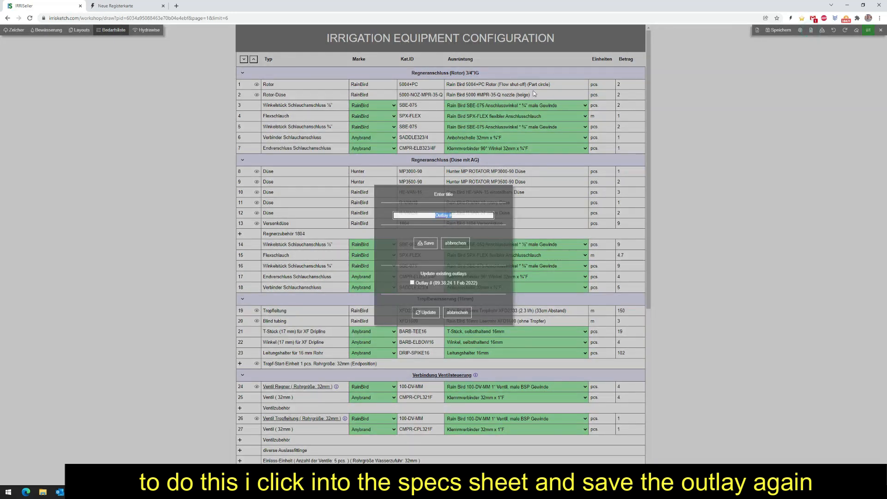
left_click(412, 282)
left_click(425, 314)
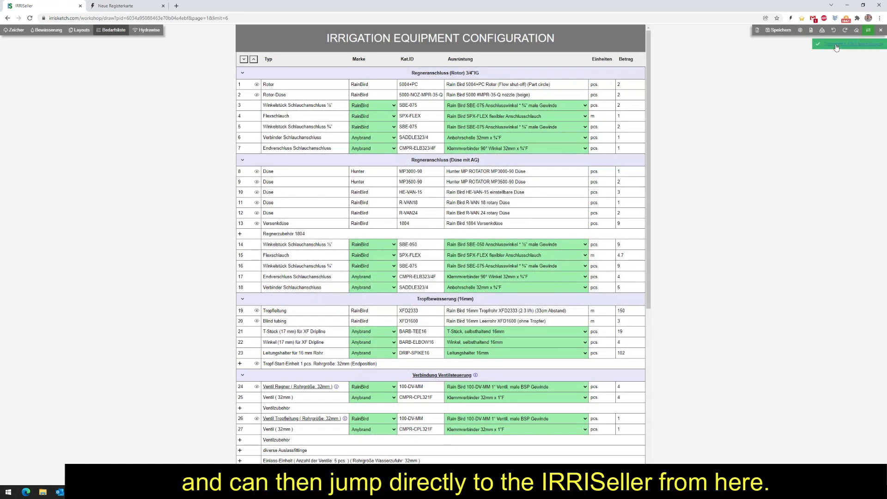
Open the updated outlay in IRRISeller and show its labour quantities (Arbeiten).
left_click(848, 44)
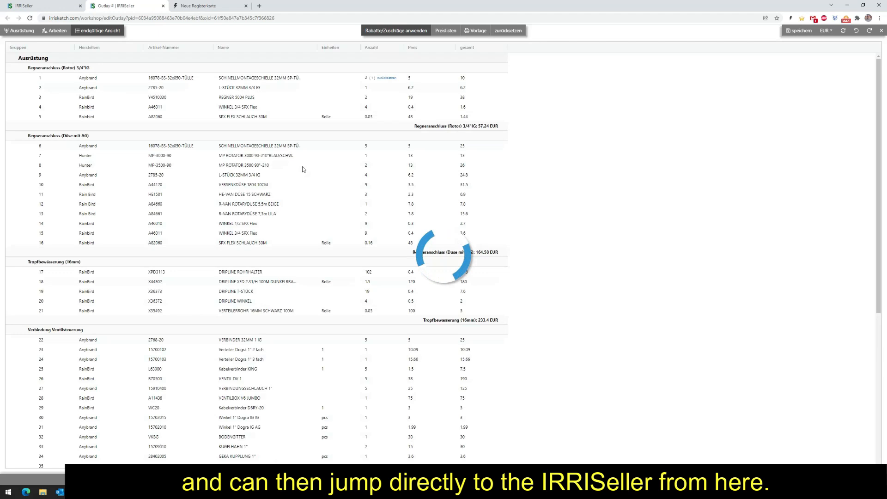
left_click(57, 31)
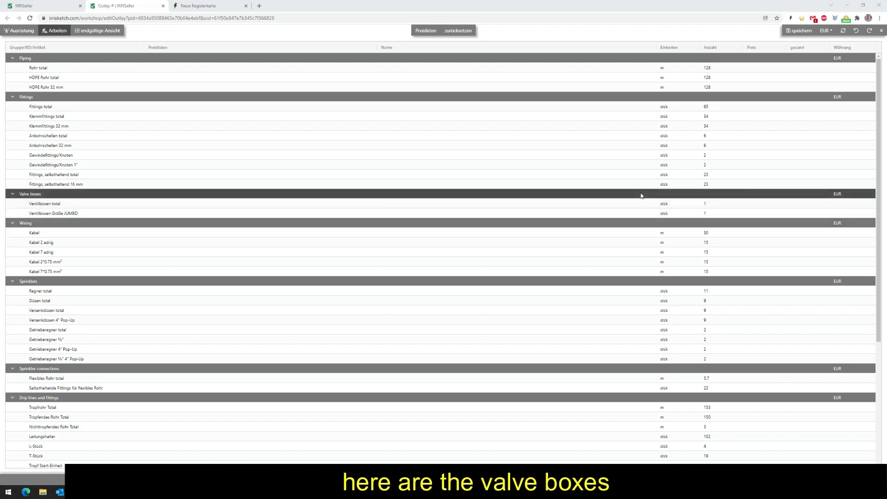
Examine the labour quantities for piping, wiring, sprinklers, trenches and lawn area.
left_click(219, 235)
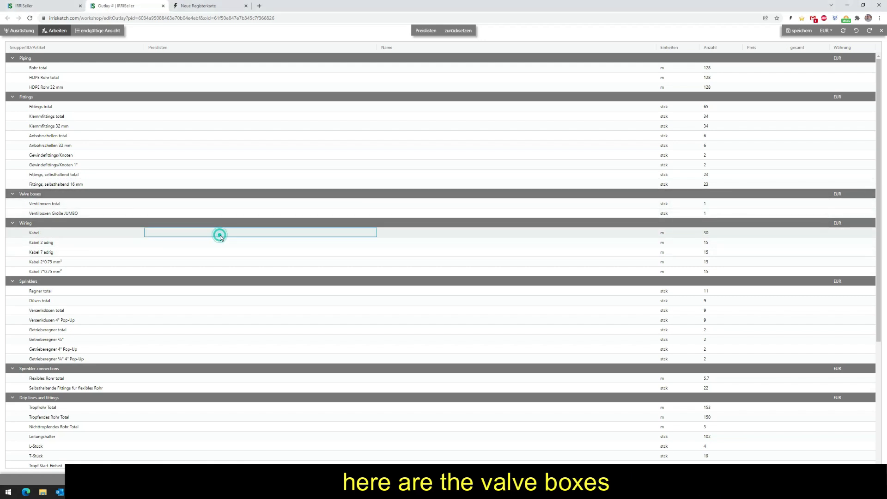
scroll(221, 237, "down", 4)
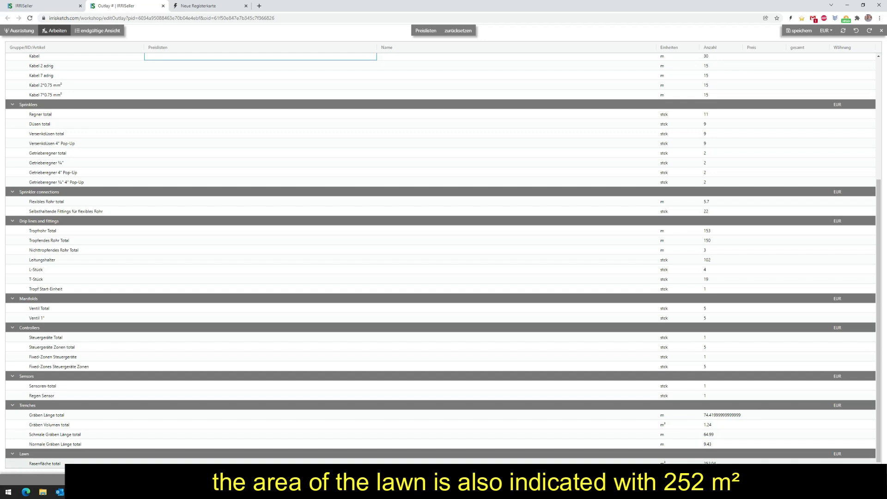
scroll(350, 243, "up", 4)
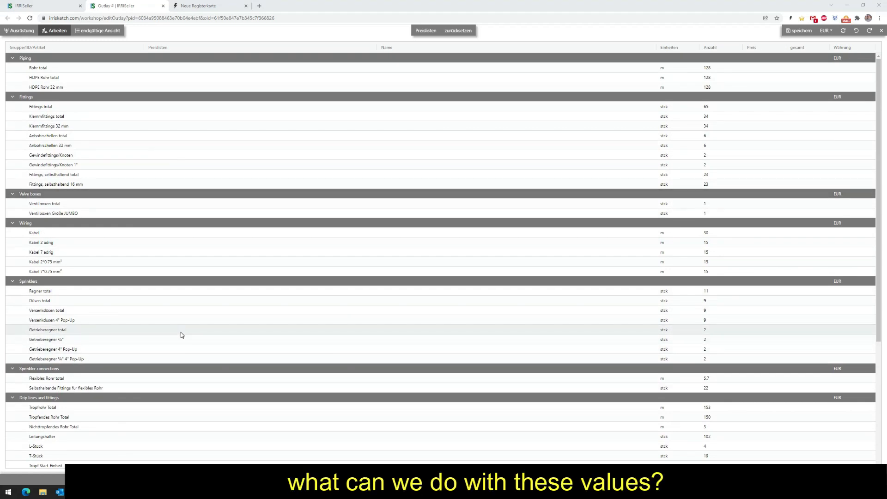
left_click(192, 342)
scroll(192, 342, "down", 4)
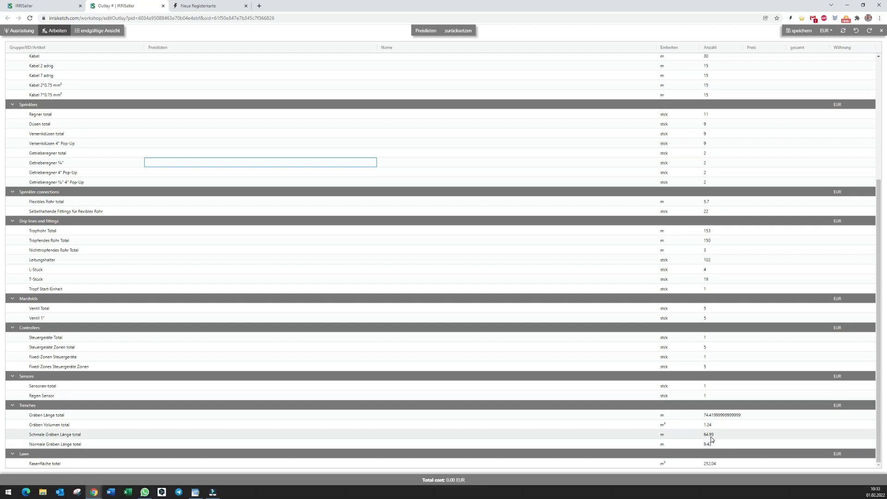
scroll(541, 369, "up", 3)
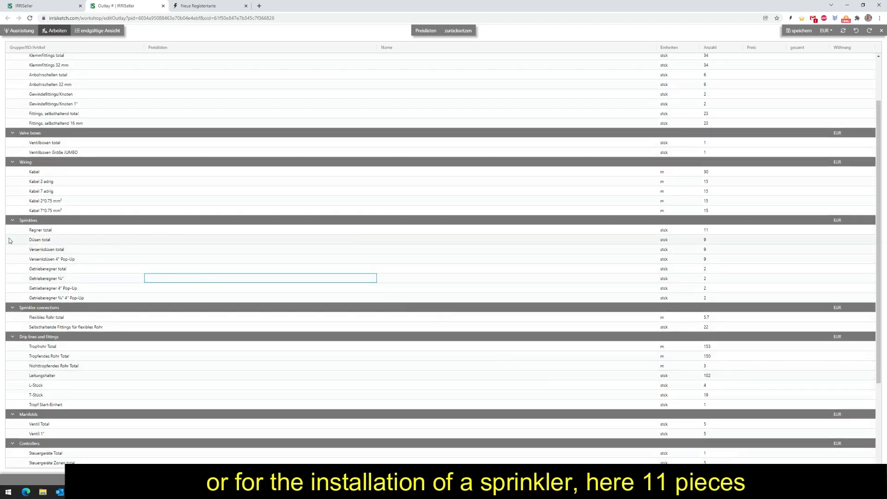
left_click(45, 231)
left_click(709, 231)
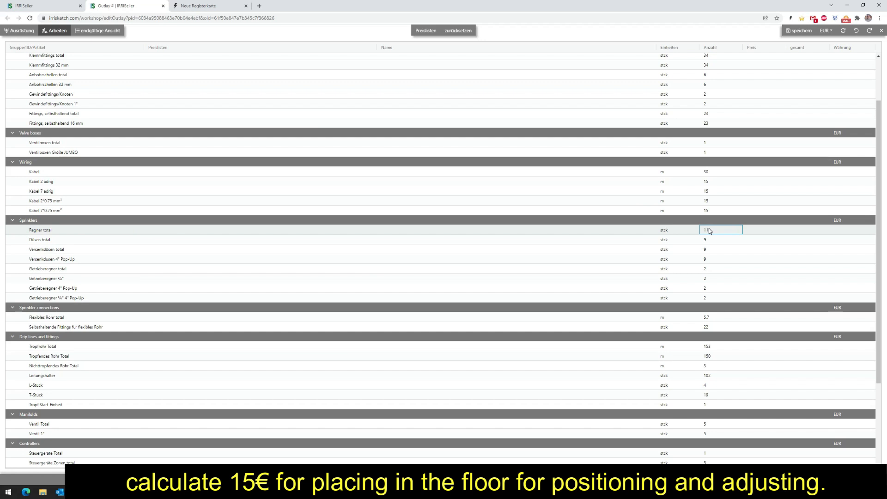
scroll(363, 251, "up", 2)
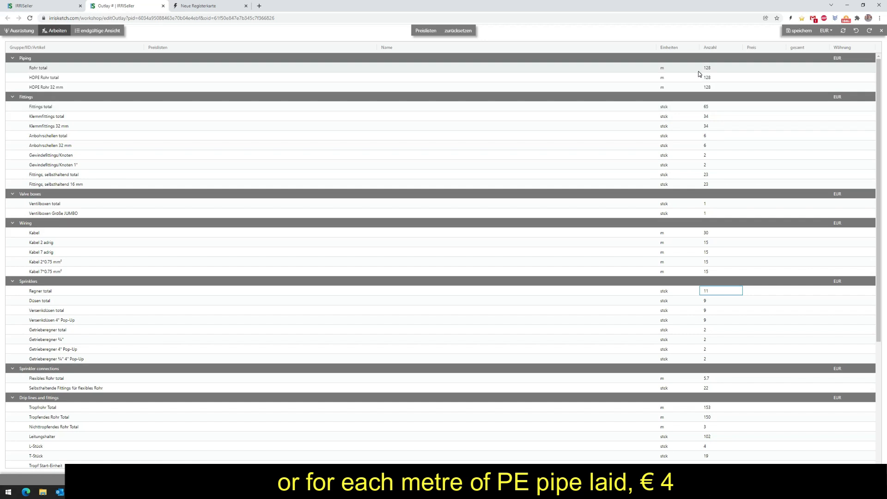
Close the outlay and open the account's price lists (Prices).
scroll(375, 190, "down", 3)
scroll(374, 190, "down", 1)
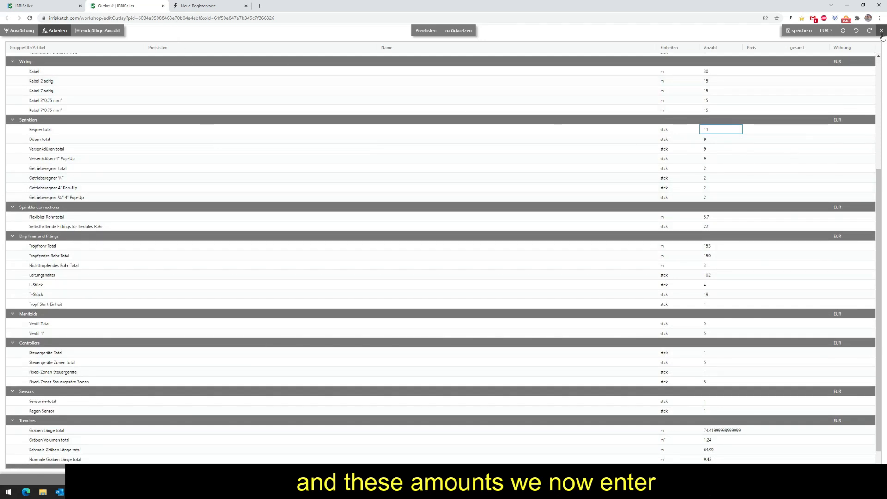
left_click(882, 31)
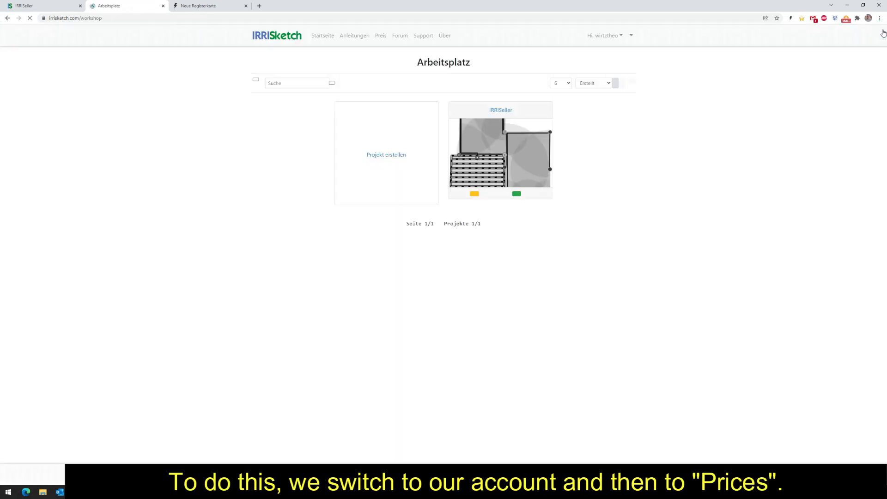
left_click(573, 219)
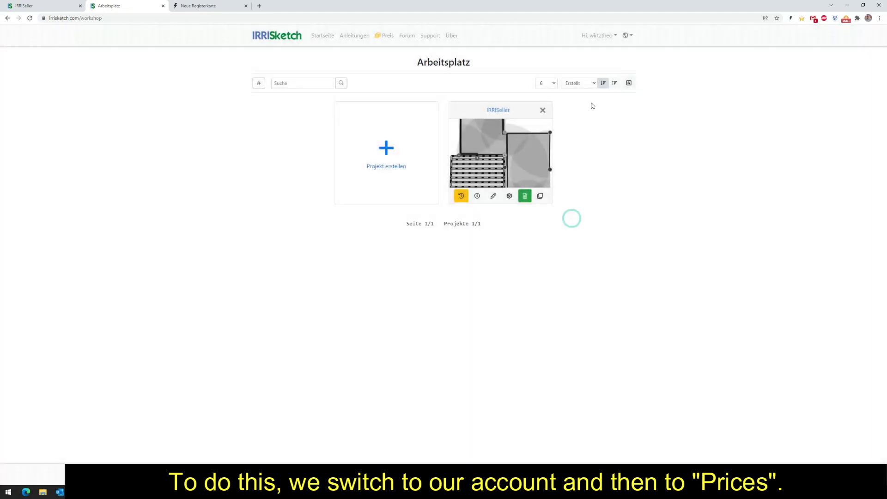
left_click(605, 36)
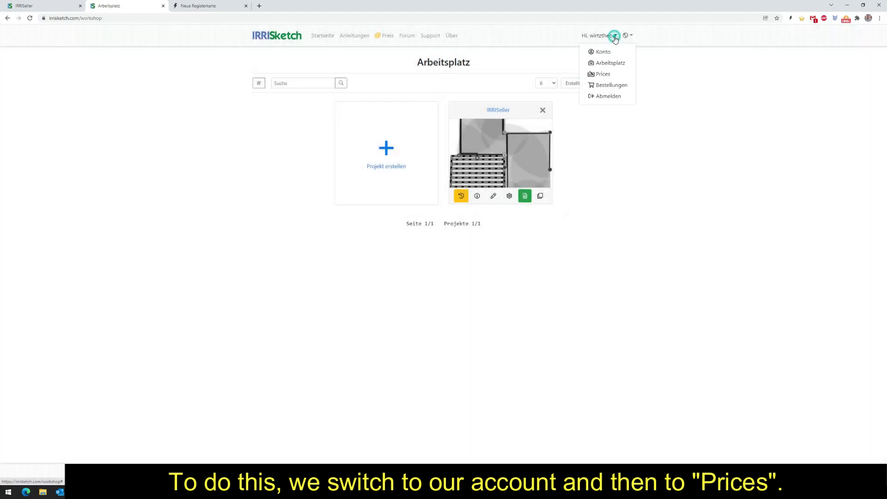
left_click(603, 74)
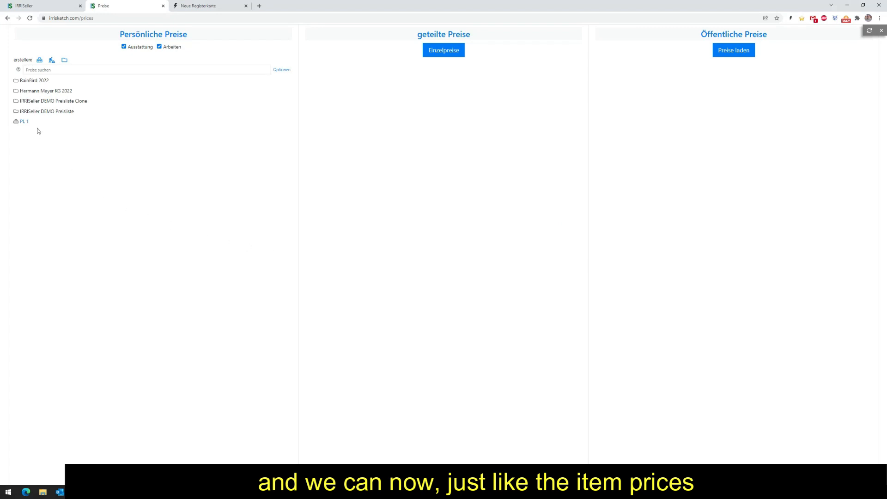
Create a new personal labour price list and open it for editing.
left_click(51, 63)
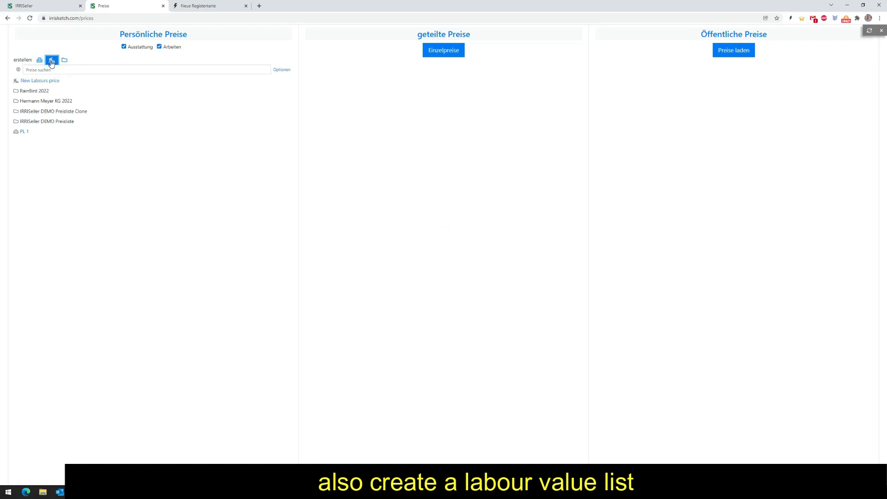
left_click(40, 82)
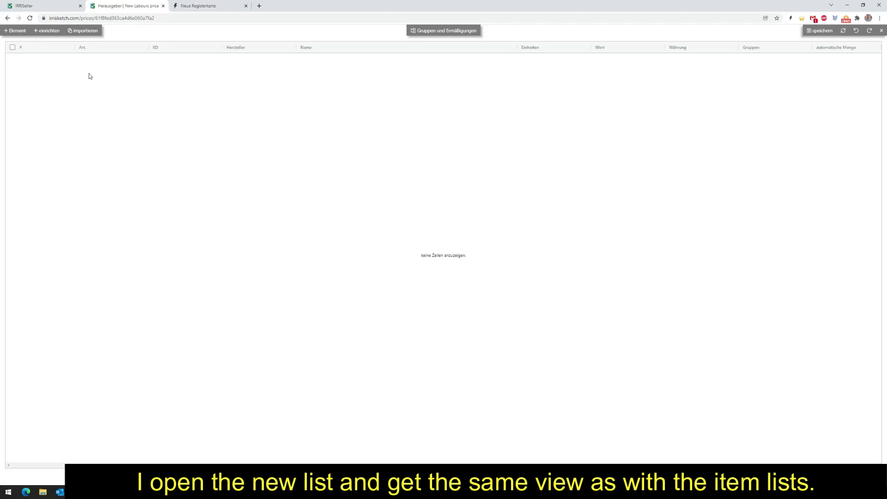
left_click(87, 49)
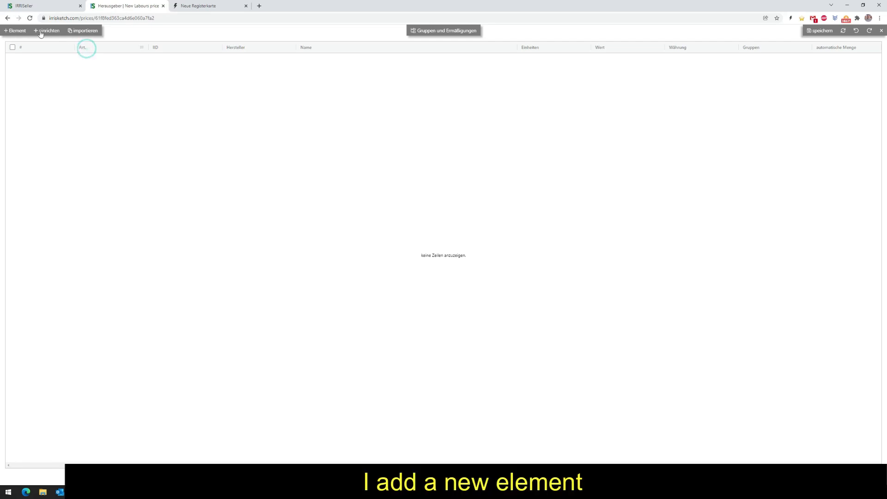
Add an element to the labour price list and set its article to "PE Rohr".
left_click(18, 31)
left_click(80, 58)
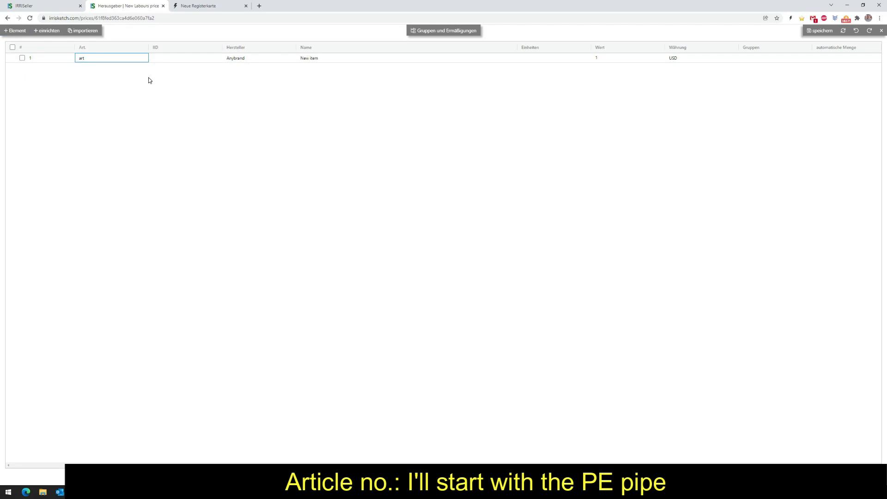
type("PE Rohr")
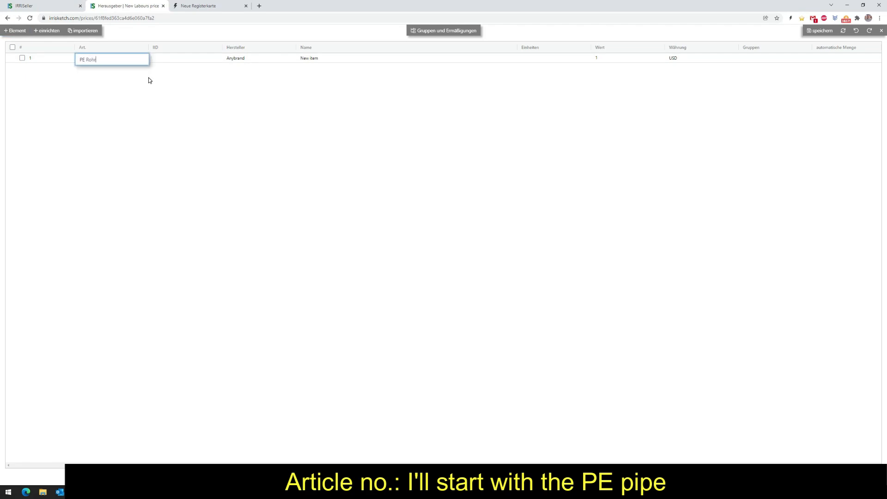
key("Tab")
Name the PE Rohr element "PE Rohr in Leitungsgraben verlegt", leaving its IID empty.
key("Escape")
key("Tab")
key("Tab")
type("PE Rohr  ")
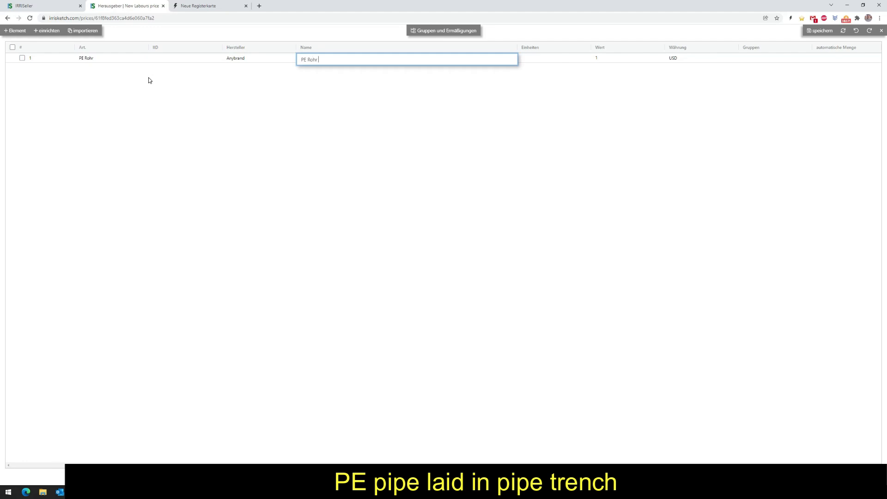
type("in Leitungsgraben verlegt")
key("Tab")
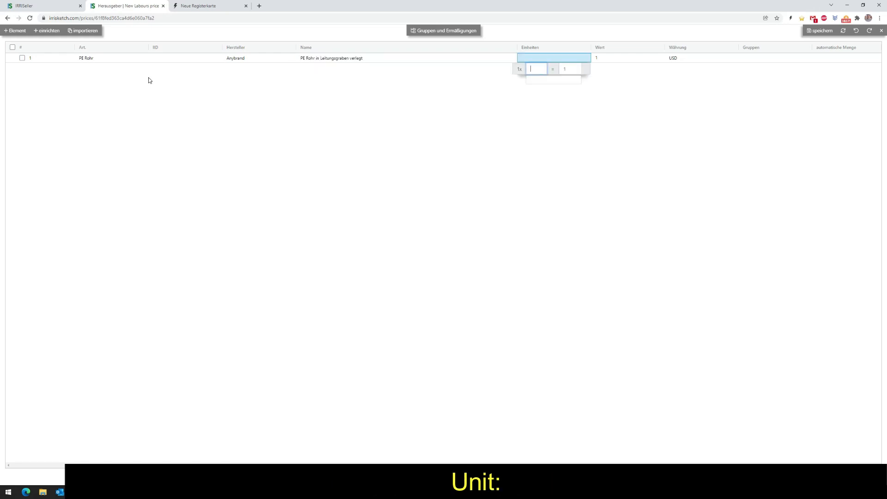
Set the PE Rohr element's unit to "stück" with a quantity of 1.
type("stück")
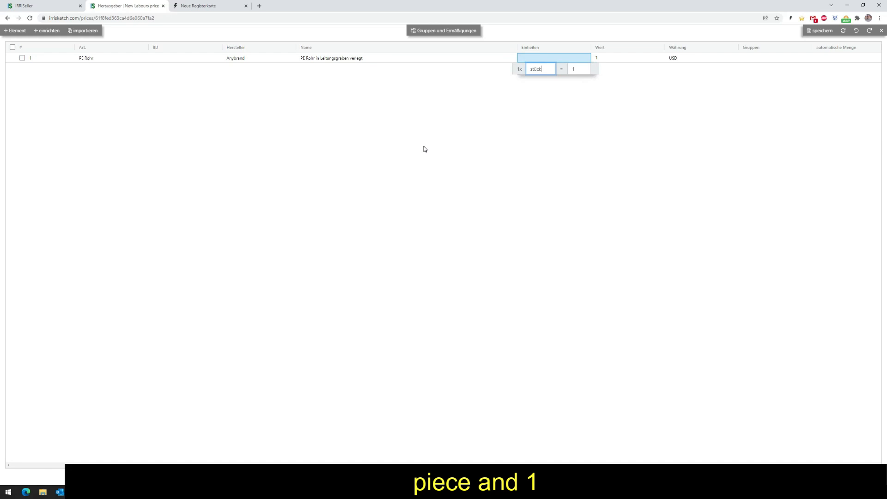
key("Tab")
key("Tab")
Set the PE Rohr element's value to 5 and its currency to EUR.
left_click(603, 59)
left_click(603, 59)
left_click(599, 60)
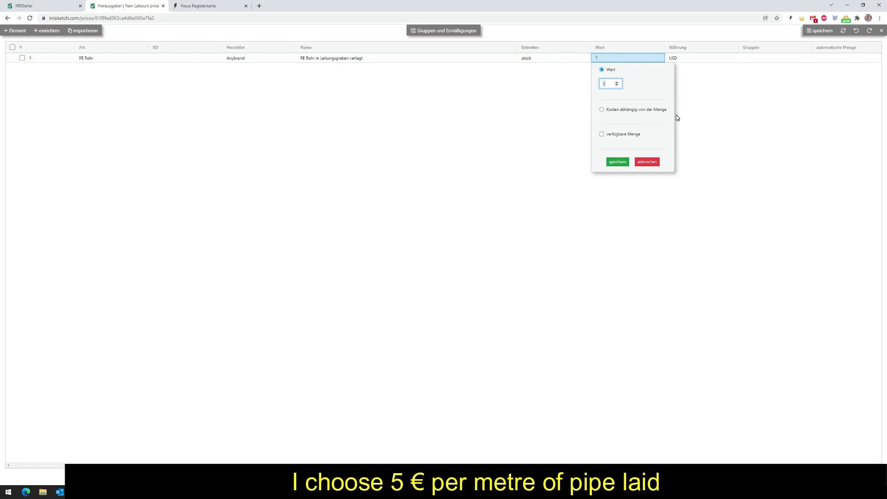
left_click(618, 161)
left_click(674, 60)
left_click(674, 60)
type("Eur")
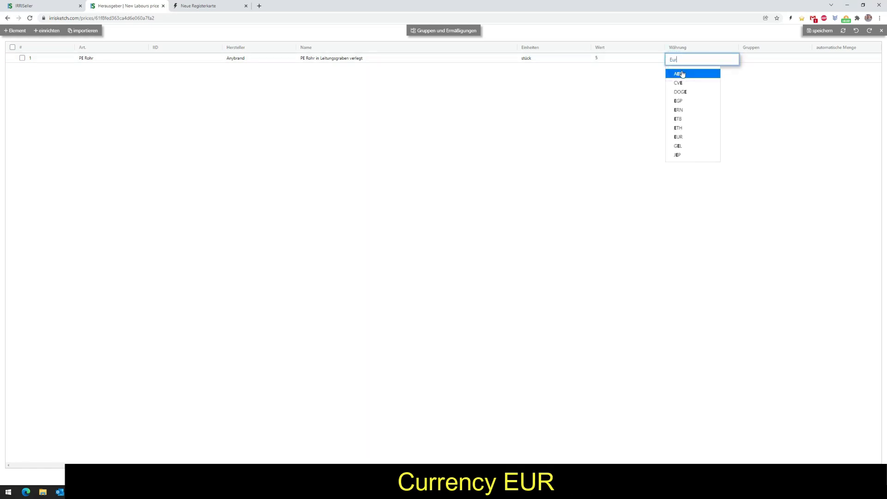
left_click(680, 74)
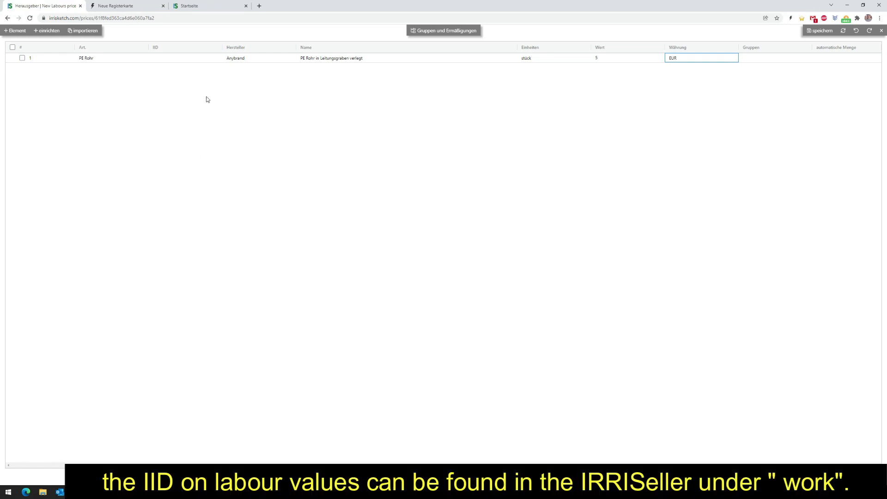
Open the IRRISeller project's outlay in the other browser tab and locate the "Rohr total" entry among its labour quantities (Arbeiten).
left_click(189, 5)
left_click(284, 161)
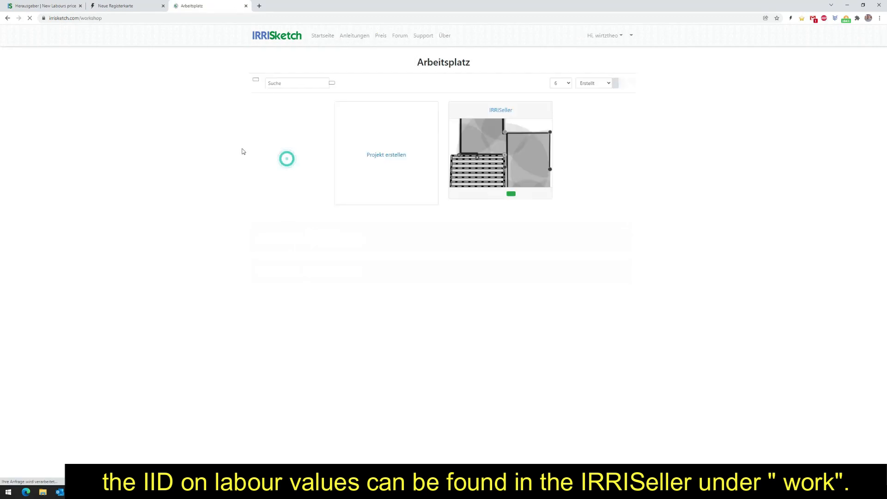
left_click(524, 196)
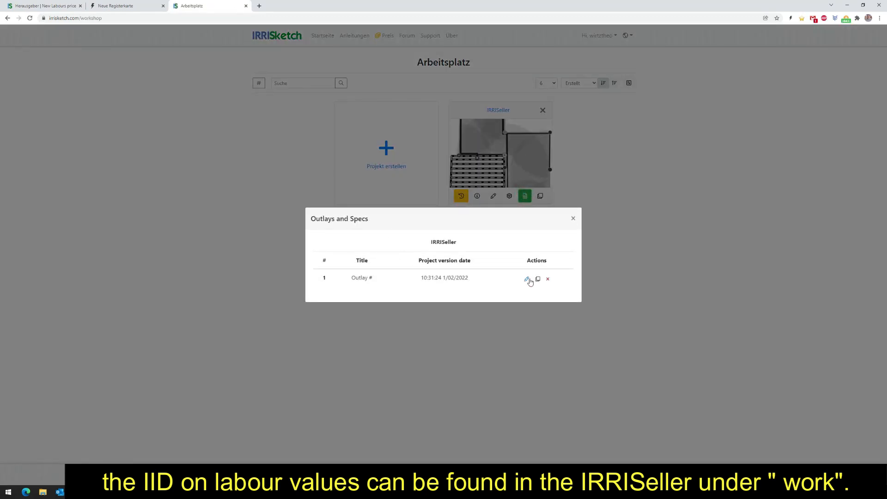
left_click(527, 280)
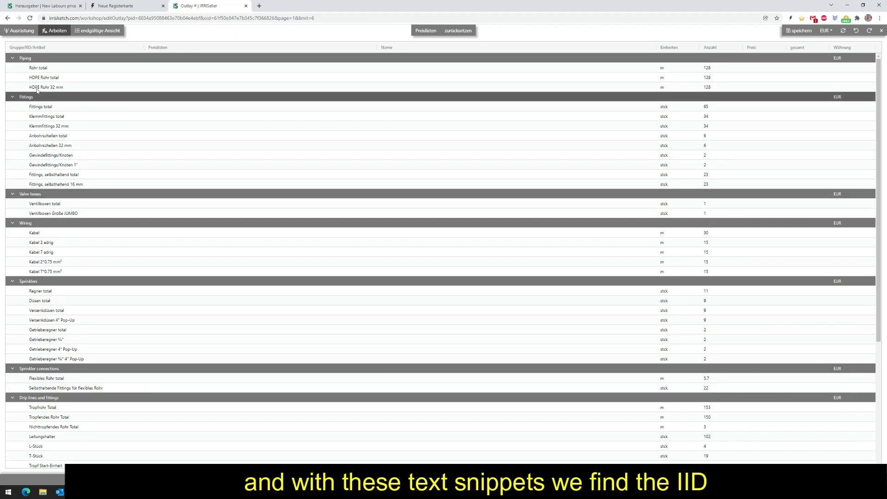
left_click(38, 69)
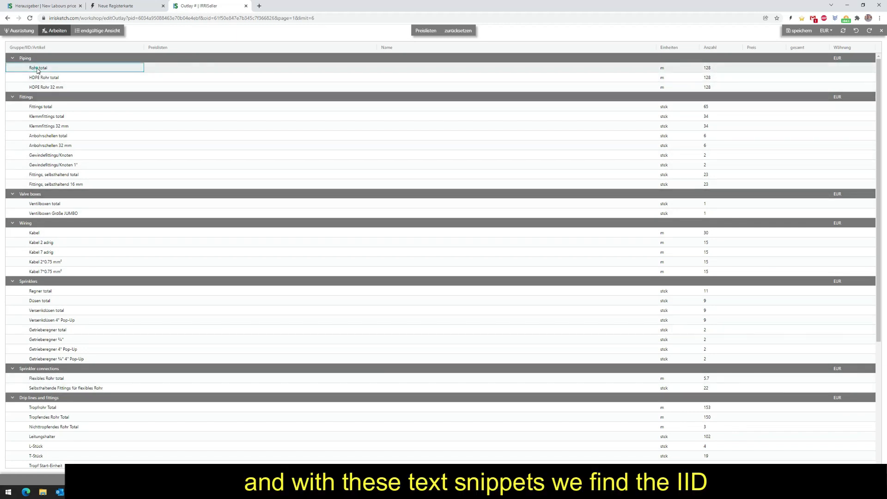
Return to the labour price list and link the PE Rohr element to the IID PIPE (Rohr total), searching for "rohr".
left_click(53, 8)
left_click(179, 58)
left_click(179, 57)
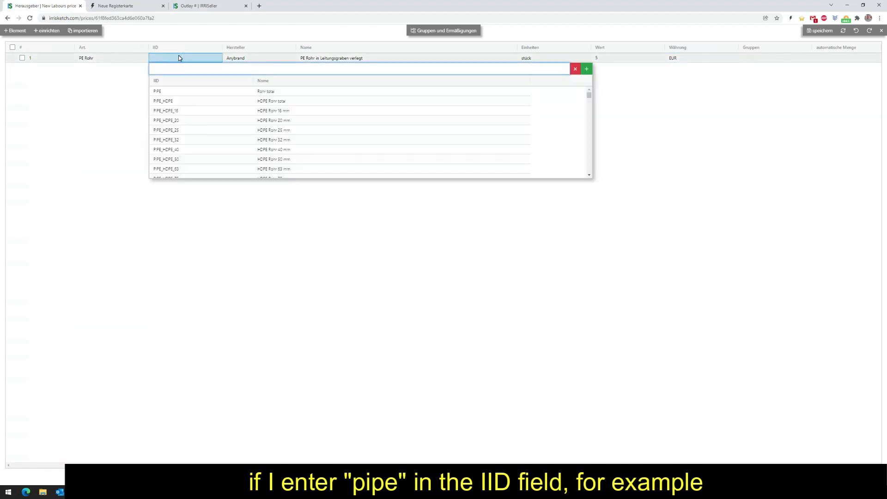
type("rohr")
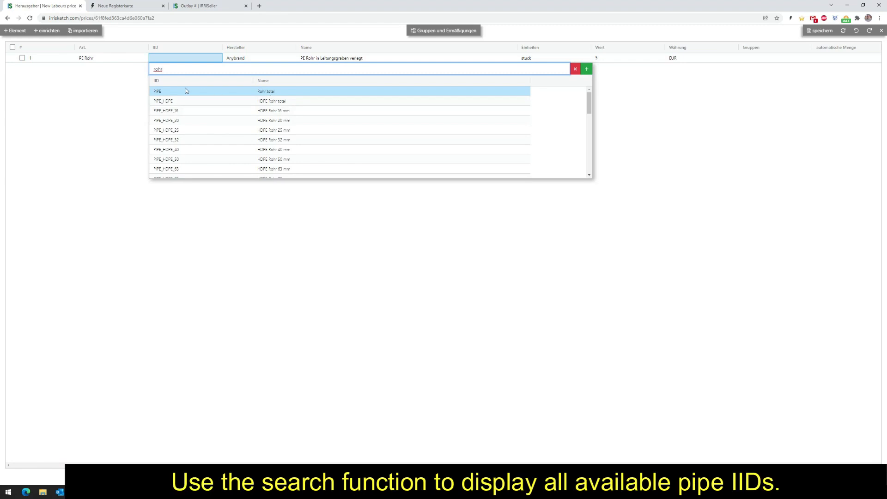
left_click(258, 91)
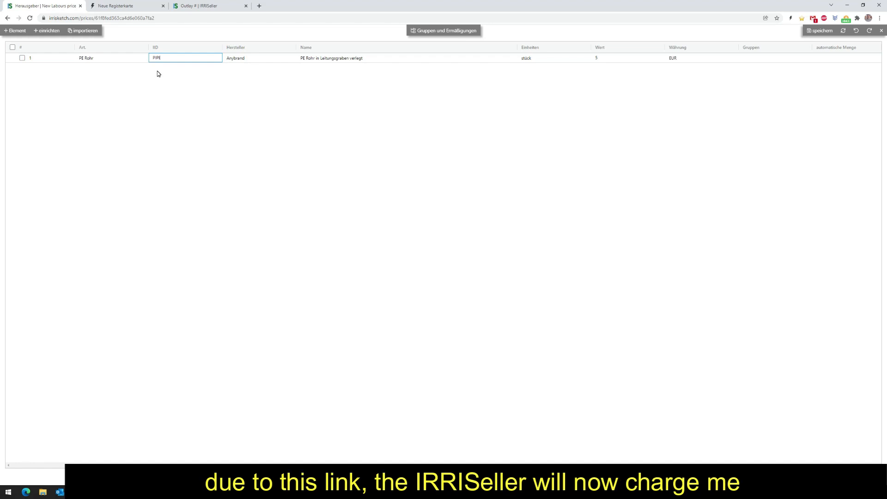
Add another element to the labour price list and set its article to "Schmaler Graben".
left_click(191, 6)
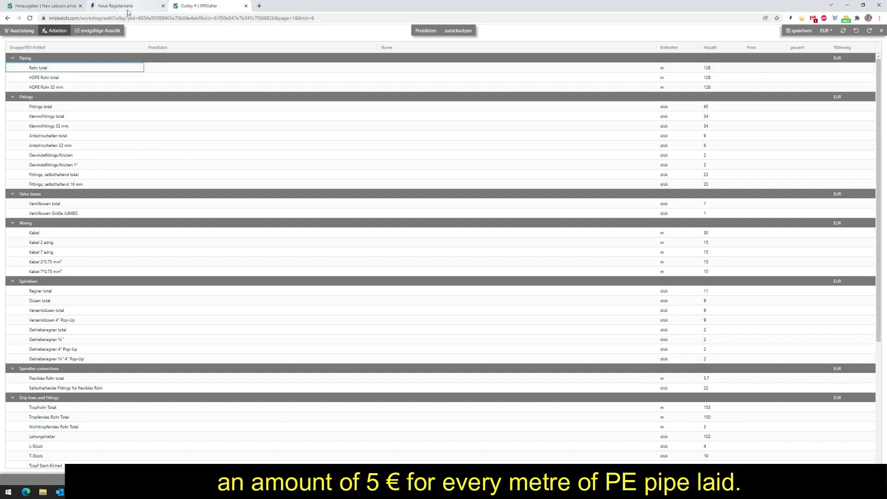
left_click(59, 6)
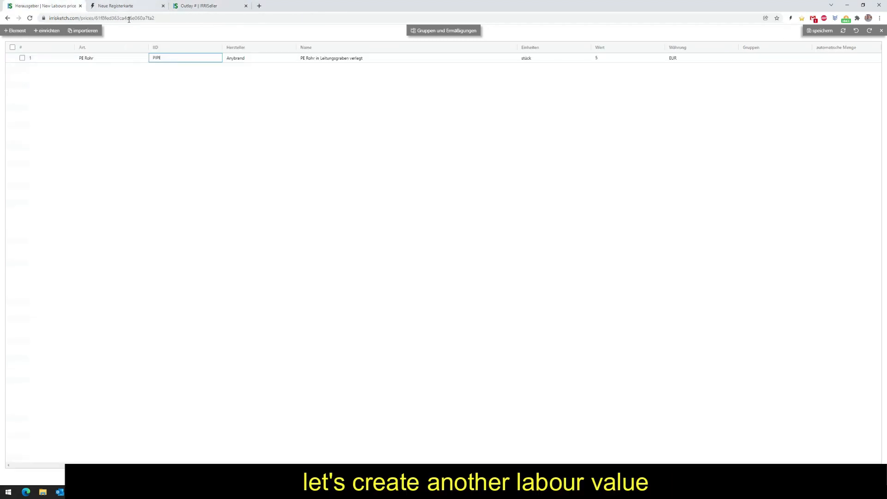
left_click(16, 33)
left_click(92, 57)
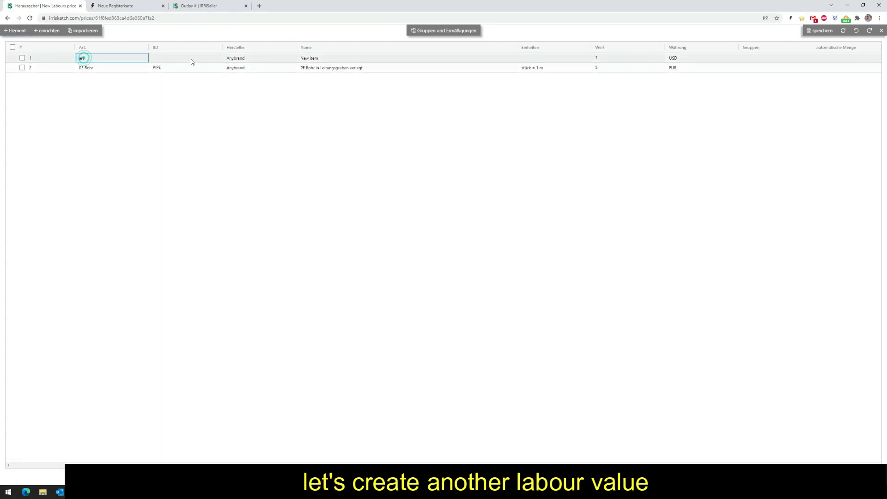
left_click(101, 59)
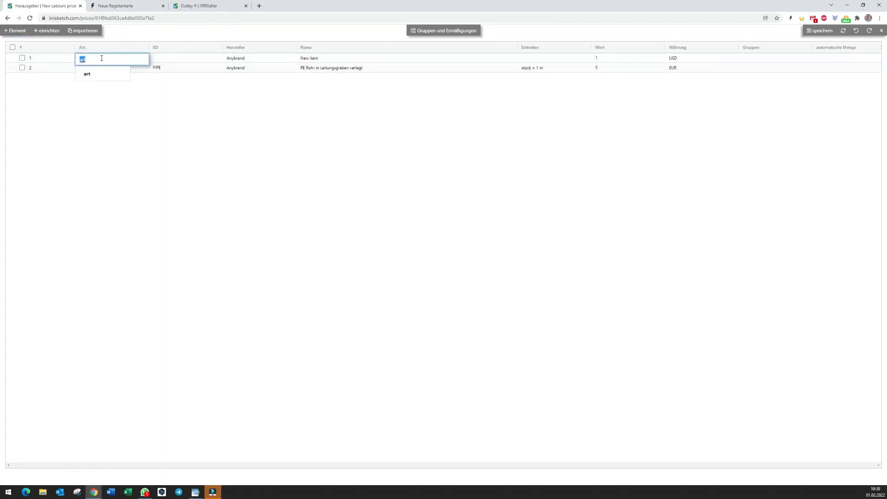
type("Schmaler Grabe")
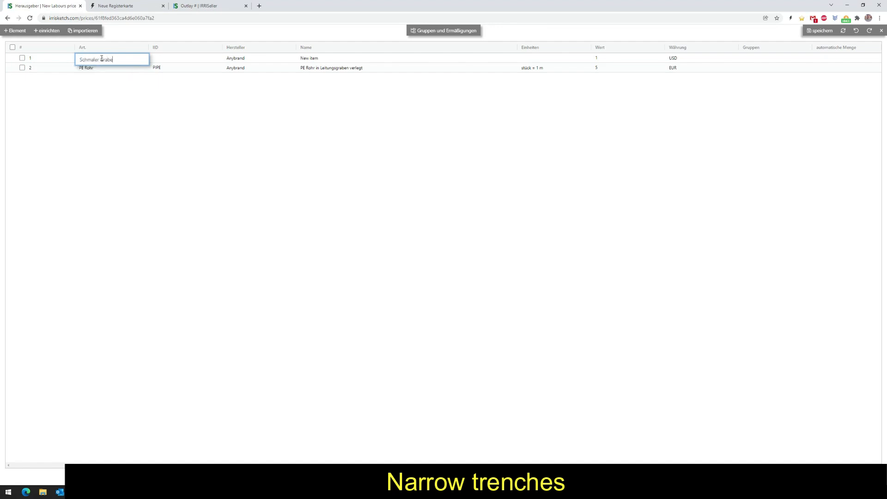
type("n")
key("Tab")
Name the Schmaler Graben element "schmaler Graben hergestellt und wieder verfüllt und verdichtet.", leaving its IID empty.
key("Escape")
key("Tab")
key("Tab")
type("schmaler Graben ghe")
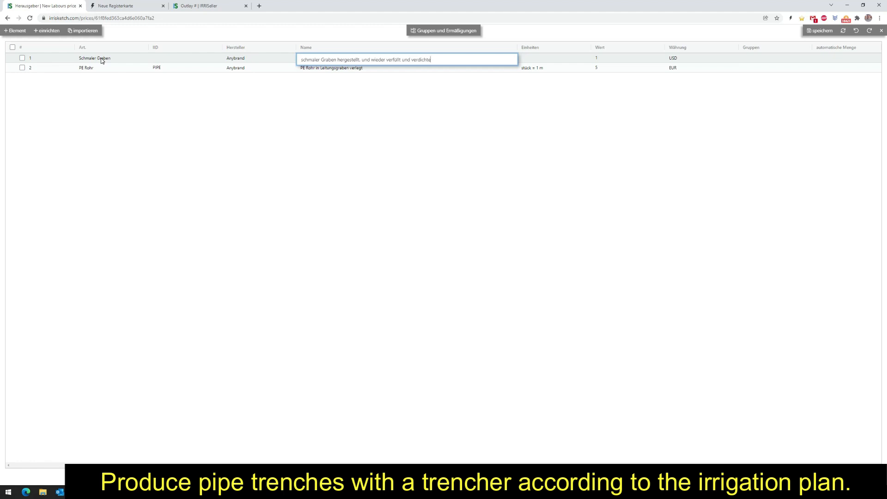
type("t.")
key("Tab")
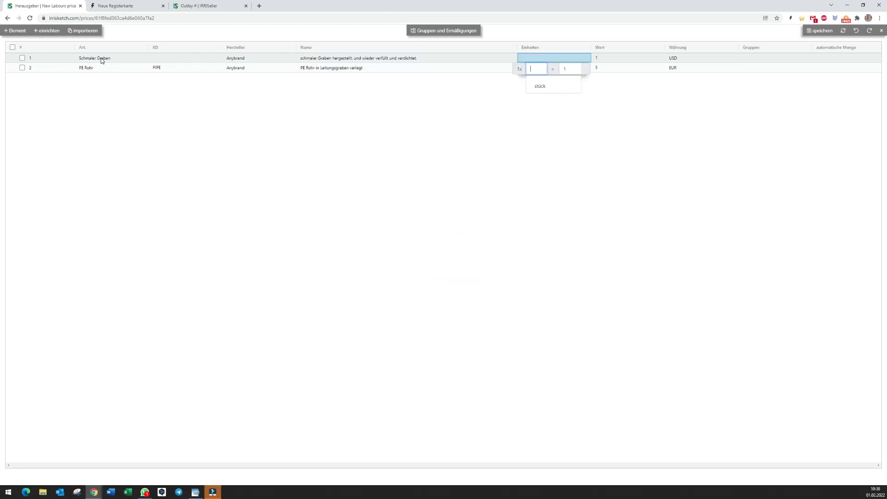
Set the Schmaler Graben element's unit to "stück" with a quantity of 1.
type("stück")
key("Tab")
key("Tab")
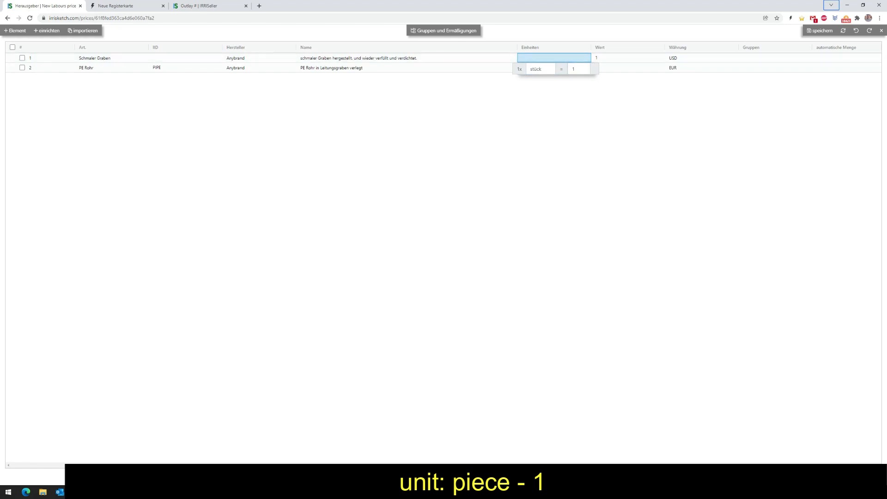
Set the Schmaler Graben element's value to 15 and its currency to EUR.
left_click(624, 56)
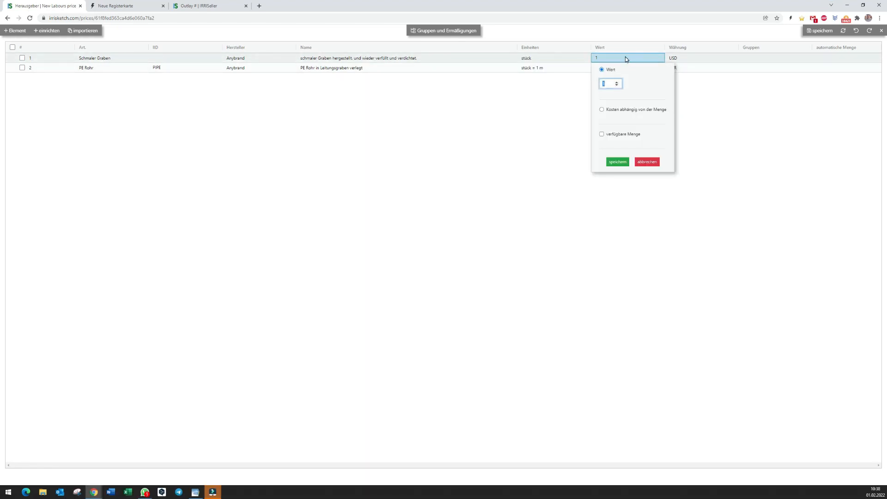
type("15")
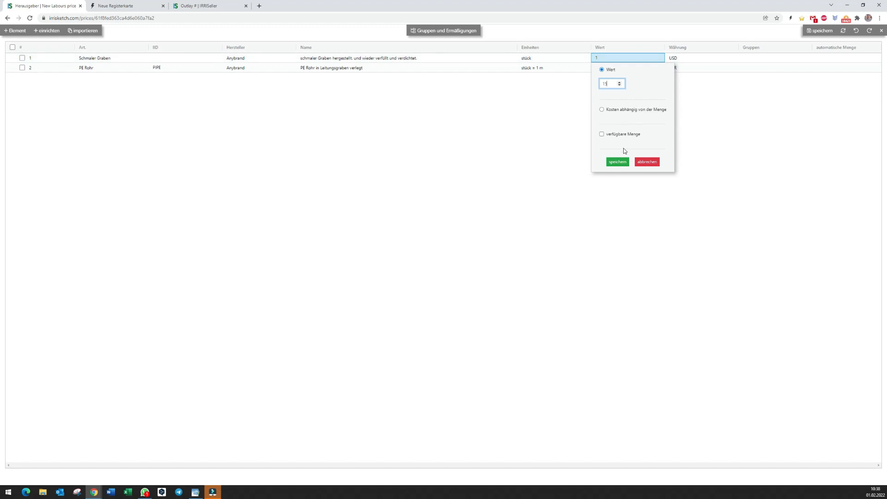
left_click(617, 162)
left_click(693, 59)
type("Eur")
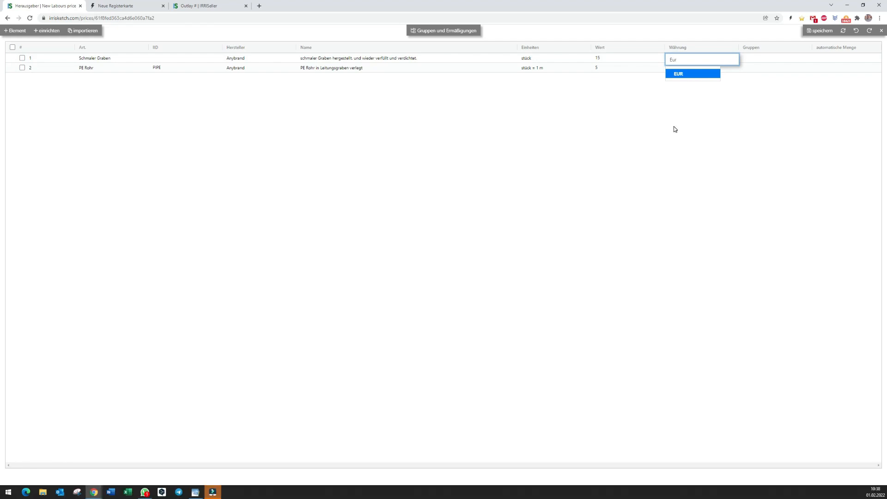
key("Return")
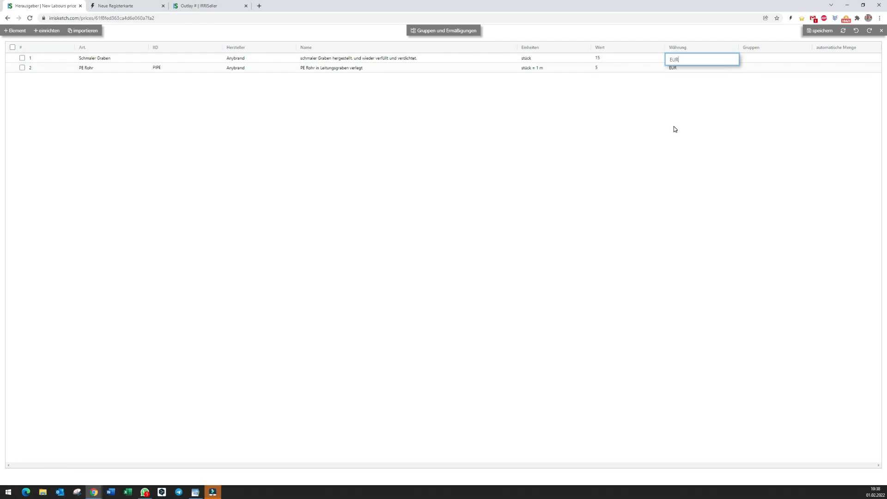
Set the Schmaler Graben element's IID to TRENCHES_LENGTH_NARROW, checking it against the narrow trench entry in the outlay.
left_click(161, 59)
left_click(211, 6)
scroll(162, 356, "down", 4)
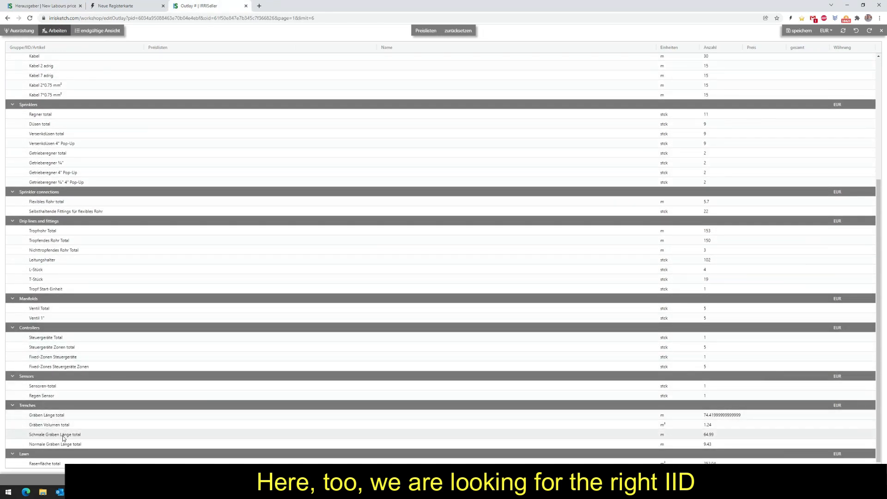
left_click(69, 6)
left_click(196, 69)
left_click(195, 69)
type("schmale")
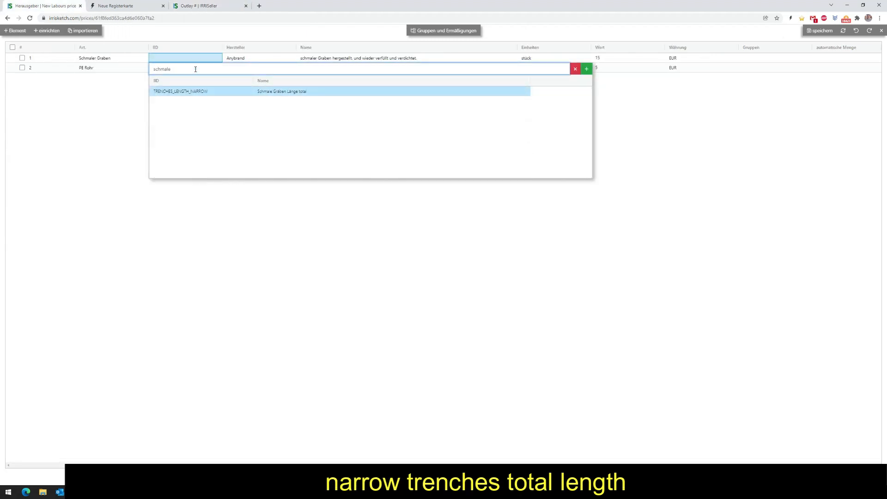
left_click(285, 91)
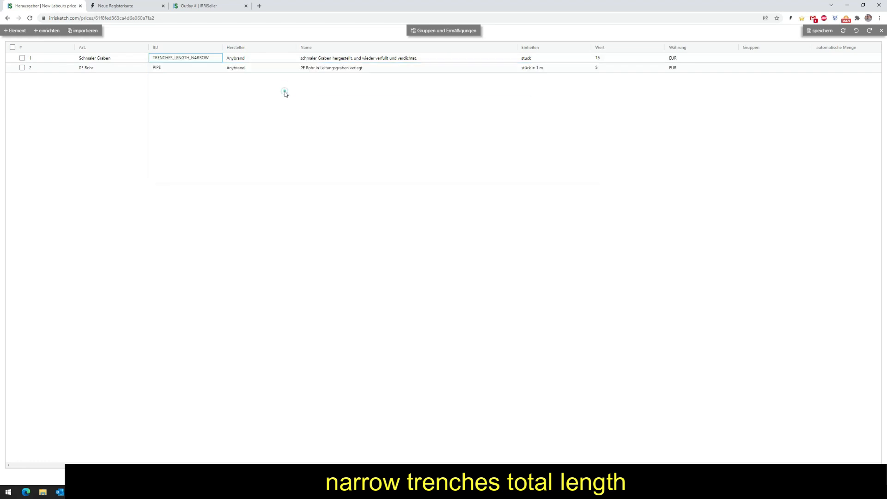
left_click(242, 129)
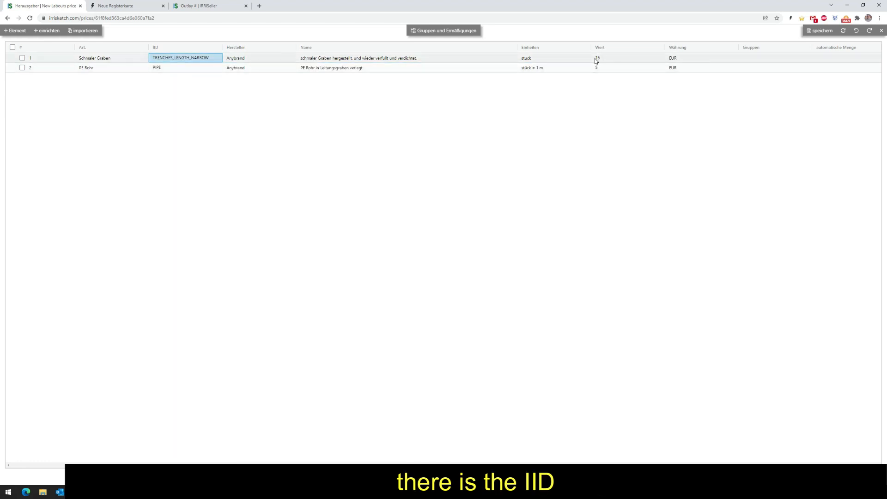
left_click(196, 6)
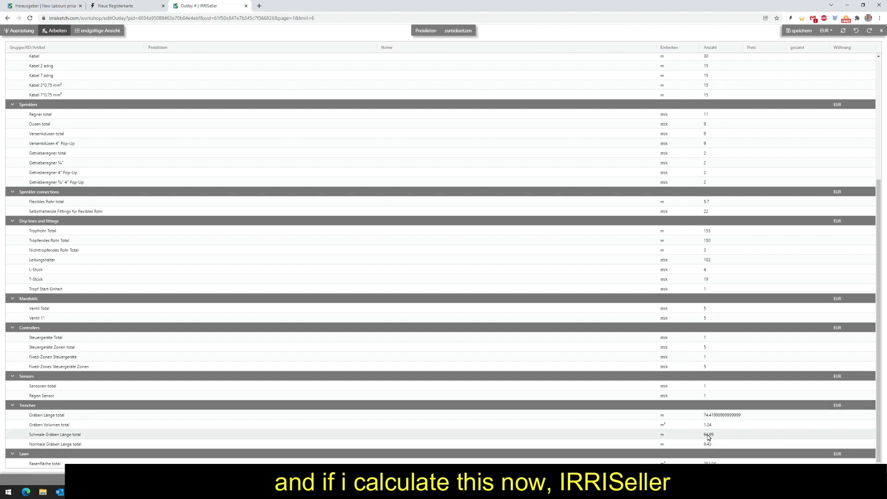
left_click(45, 6)
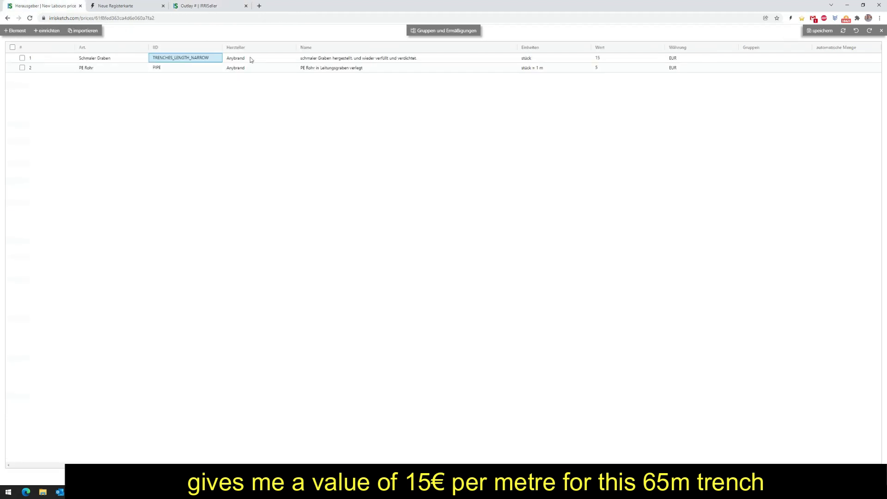
left_click(206, 175)
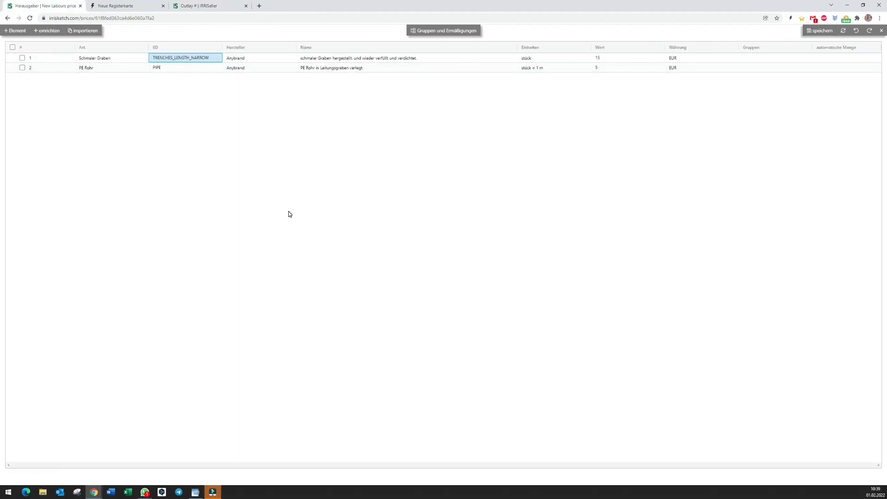
Add a new setup to the labour price list and set its IID to TRENCHES_LENGTH.
left_click(48, 33)
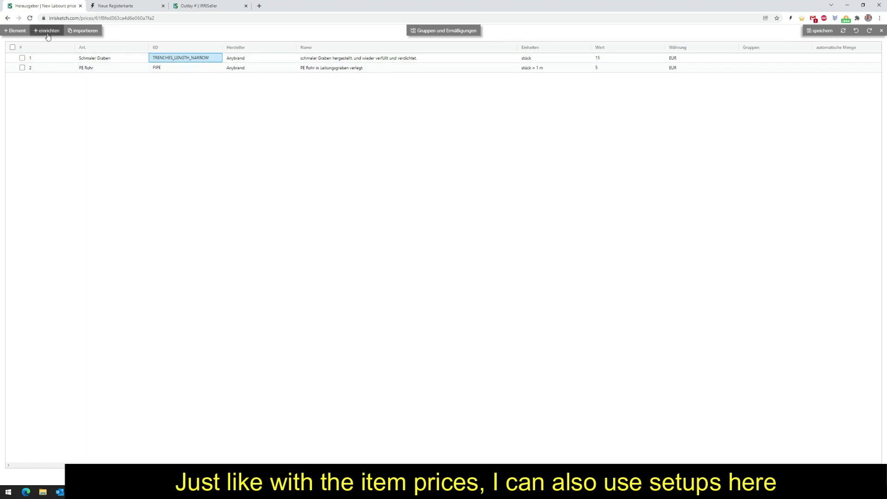
left_click(37, 78)
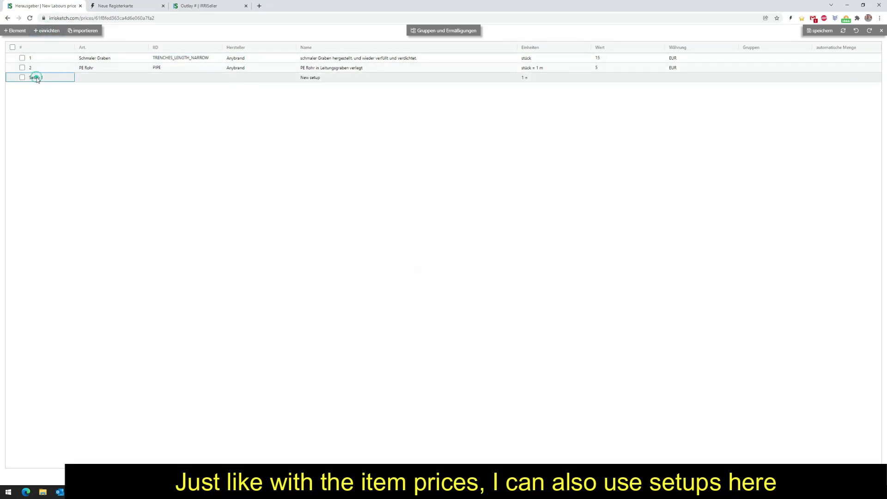
left_click(98, 80)
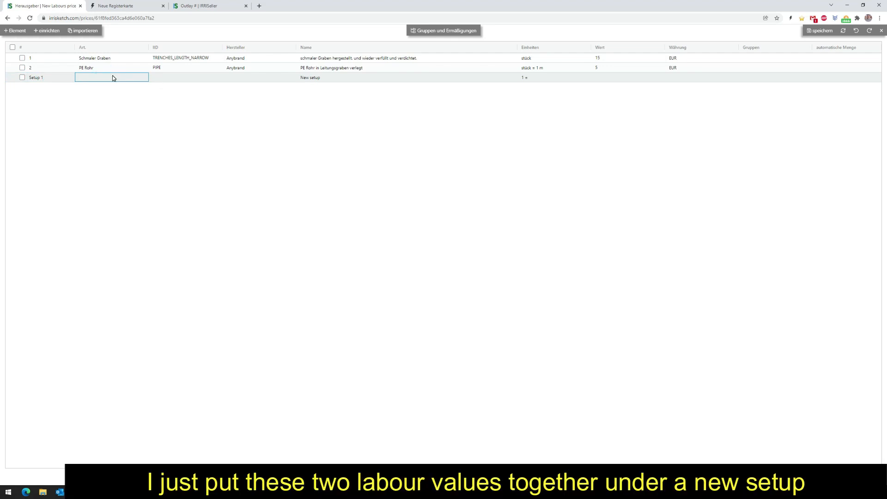
left_click(177, 80)
left_click(177, 80)
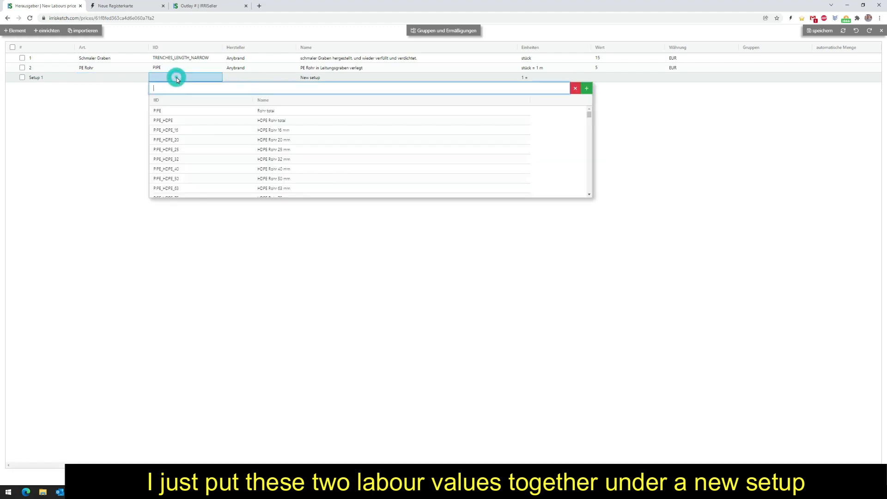
type("grä")
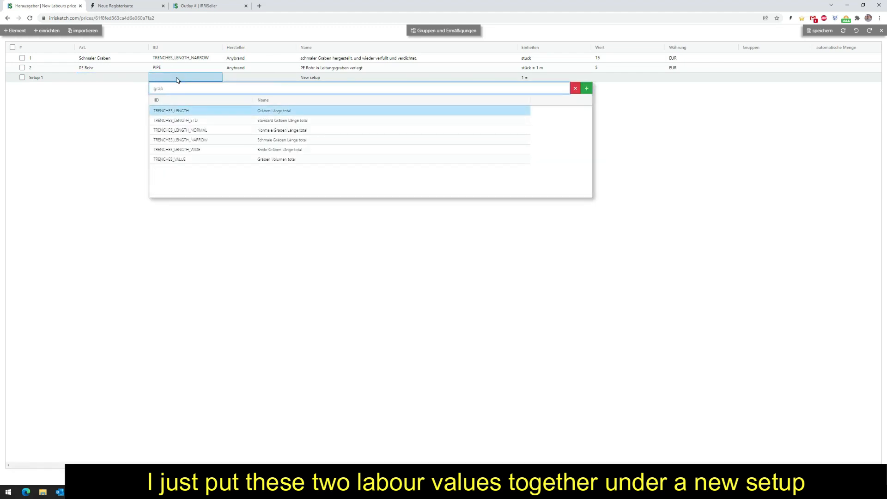
type("b")
left_click(273, 111)
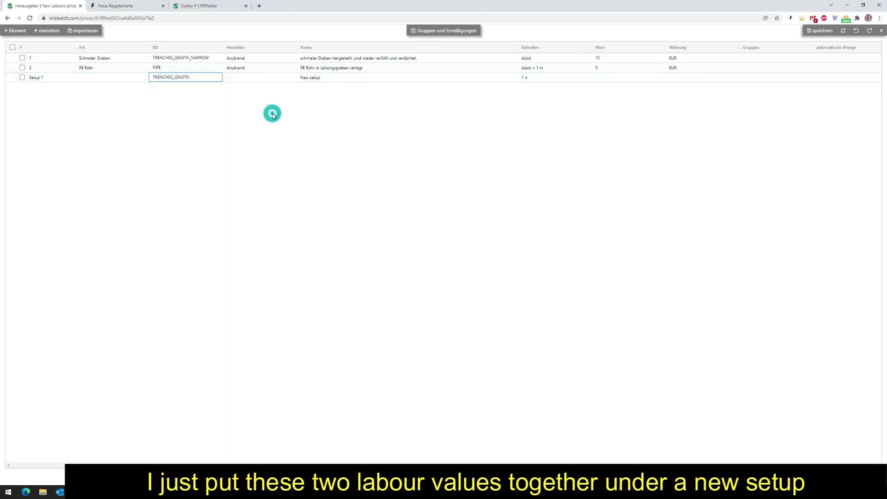
Add the Schmaler Graben and PE Rohr elements to the new setup.
left_click(22, 58)
left_click(22, 67)
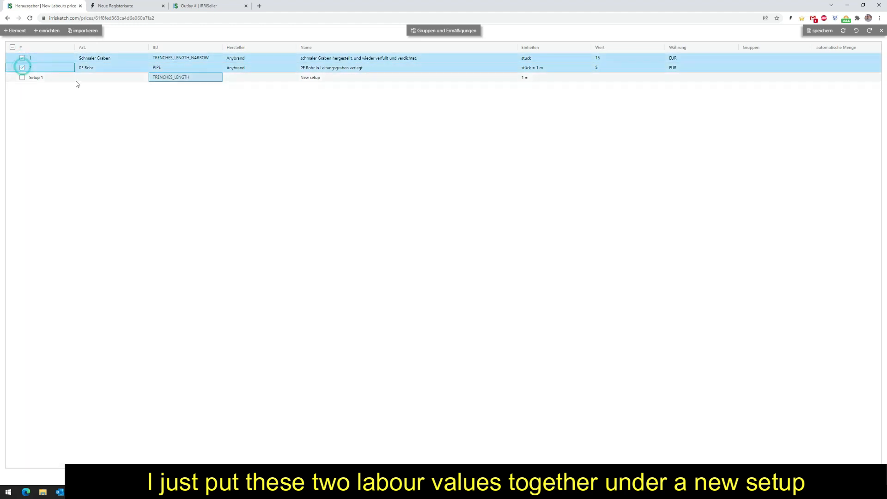
right_click(27, 79)
left_click(70, 115)
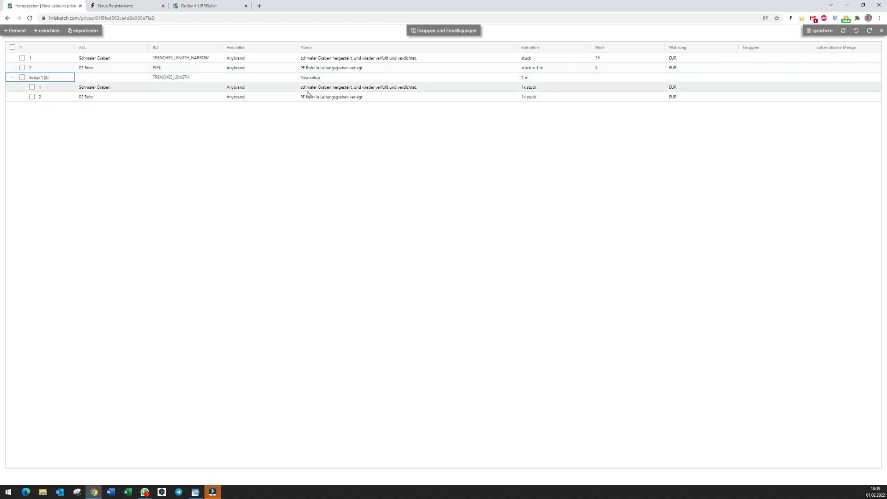
left_click(448, 32)
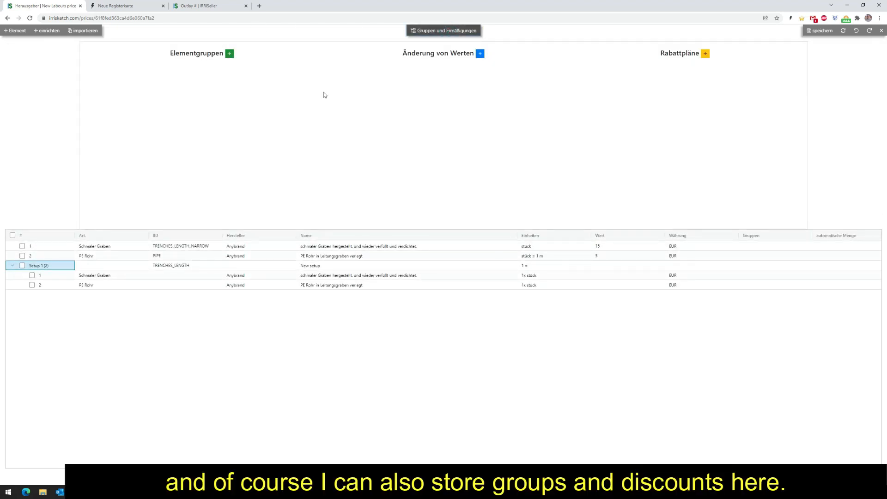
left_click(480, 54)
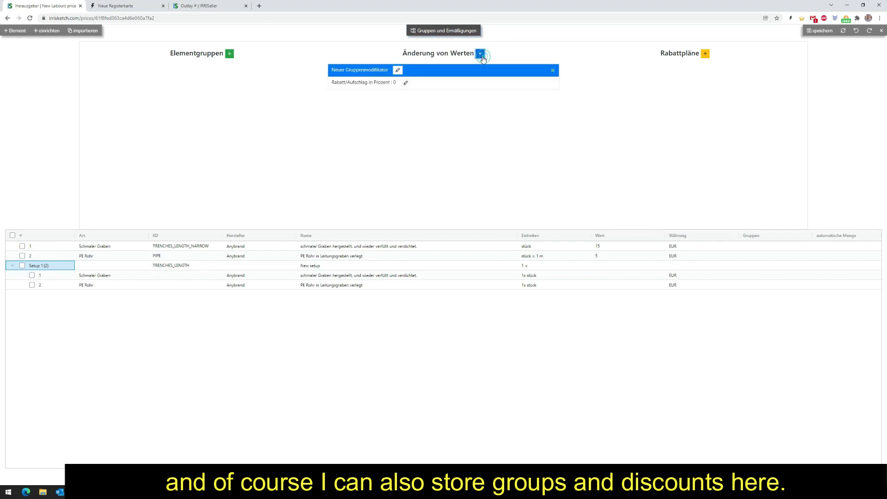
left_click(553, 70)
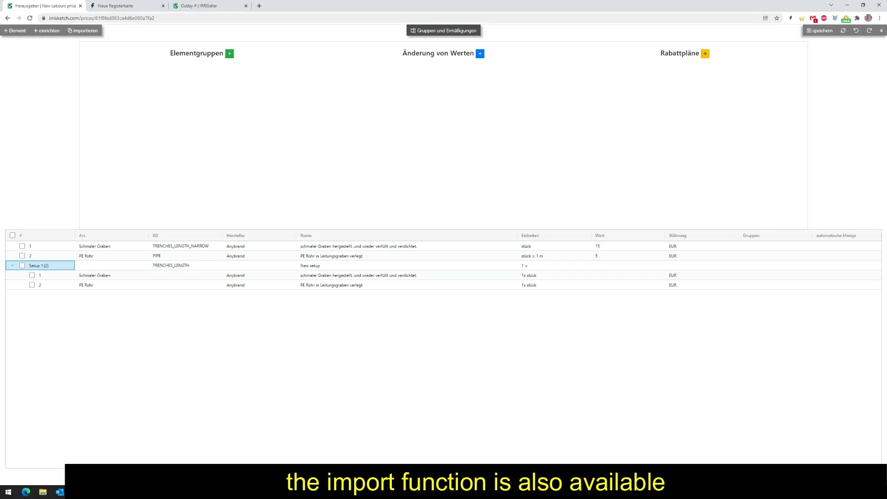
left_click(87, 31)
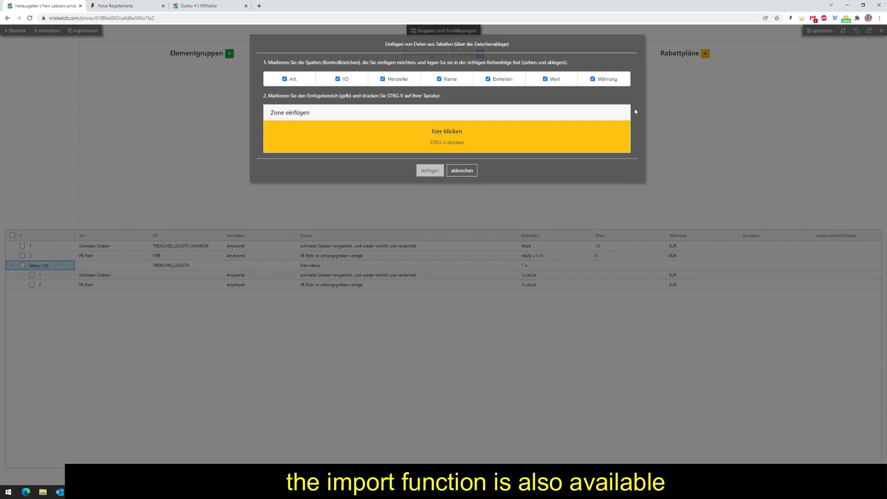
left_click(462, 171)
Save the labour price list and close it to return to the price list overview.
left_click(821, 31)
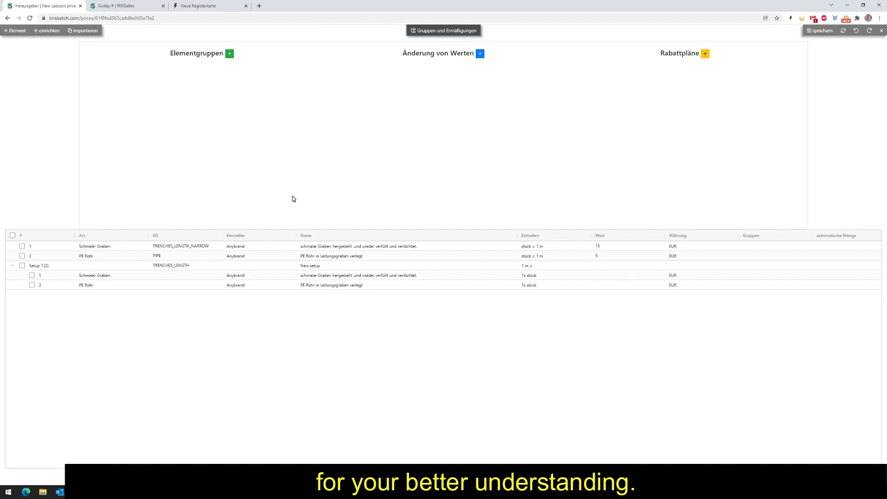
left_click(826, 32)
left_click(881, 30)
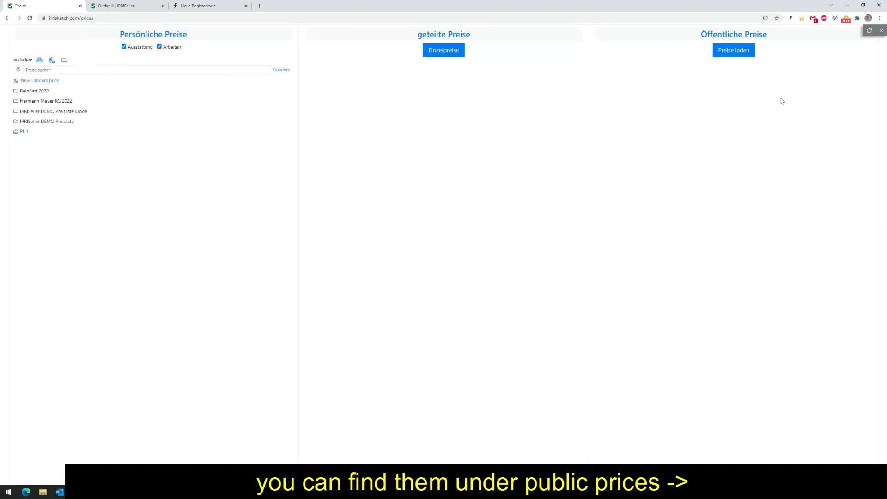
Load the public prices and download the IRRISeller DEMO Arbeitwerte folder from IRRISketch DE into the personal prices.
left_click(740, 56)
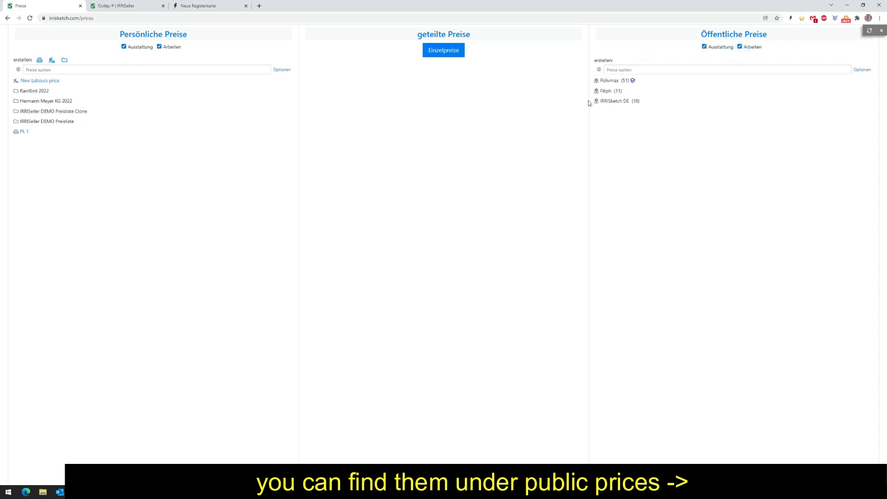
mouse_move(620, 105)
left_click(644, 103)
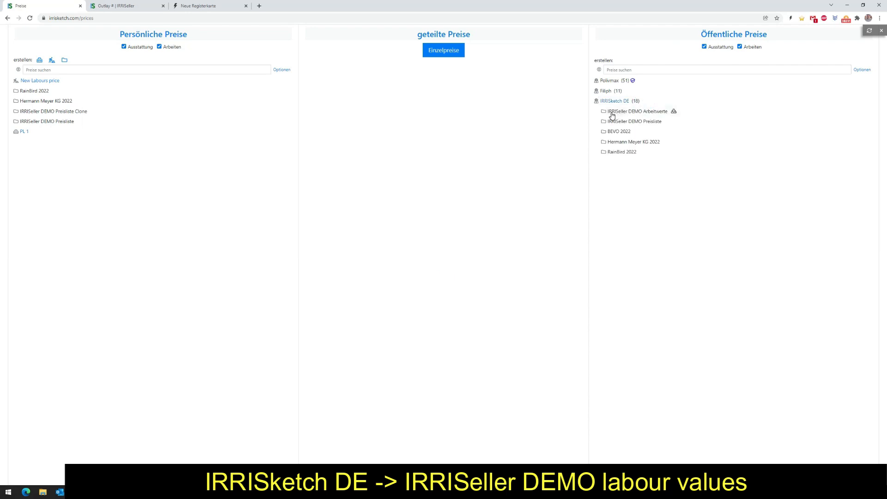
left_click(674, 114)
left_click(461, 289)
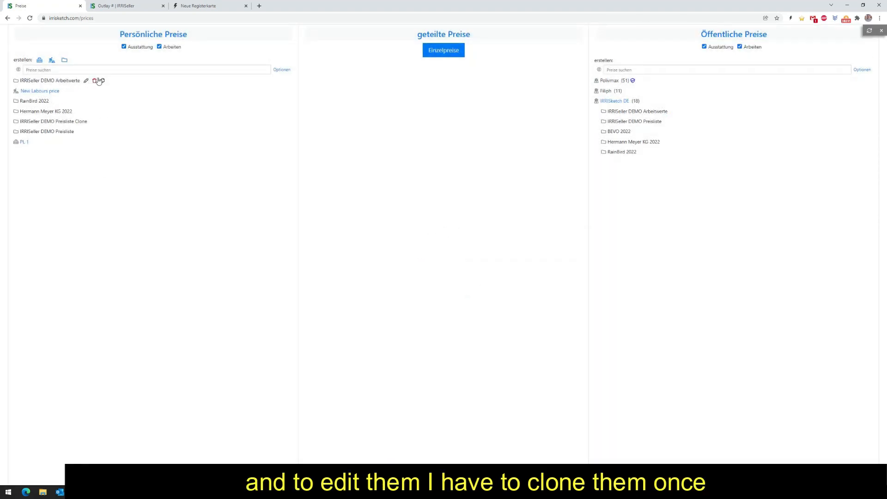
Clone the downloaded IRRISeller DEMO Arbeitwerte folder and delete the original from the personal prices.
left_click(103, 81)
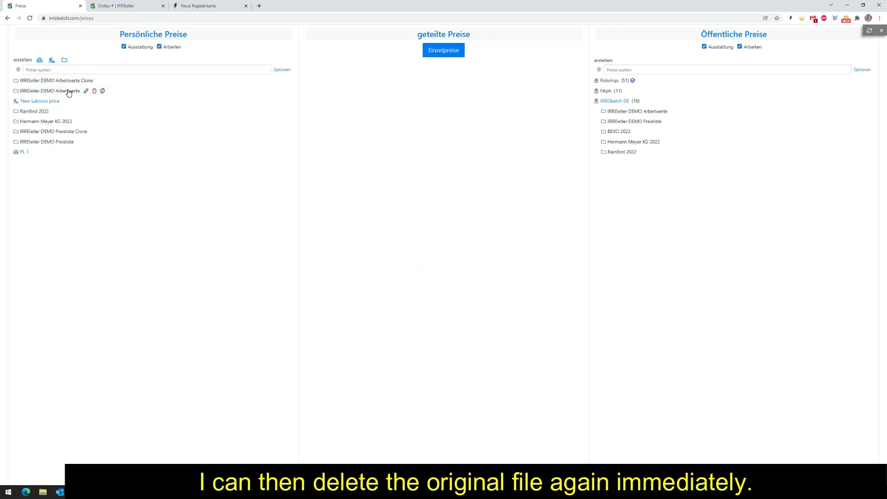
left_click(95, 92)
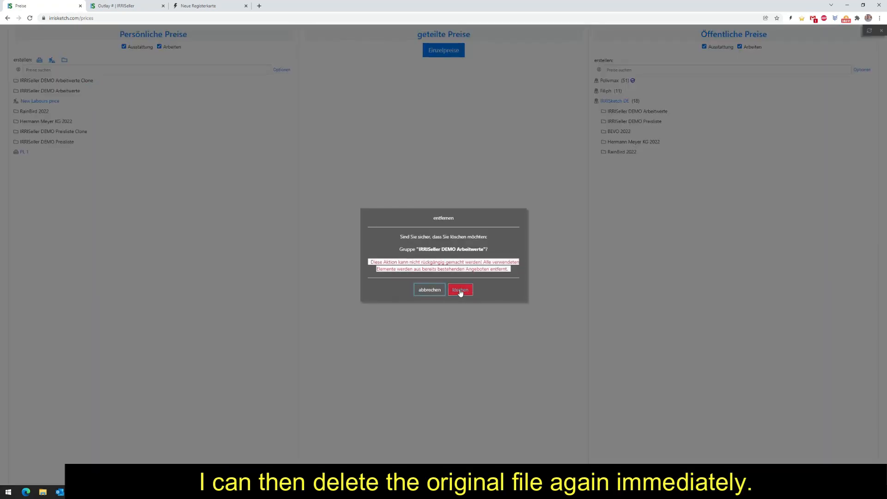
left_click(460, 283)
Open the price list in IRRISeller DEMO Arbeitwerte Clone, review its groups and discounts, and hide them to show all elements.
left_click(48, 81)
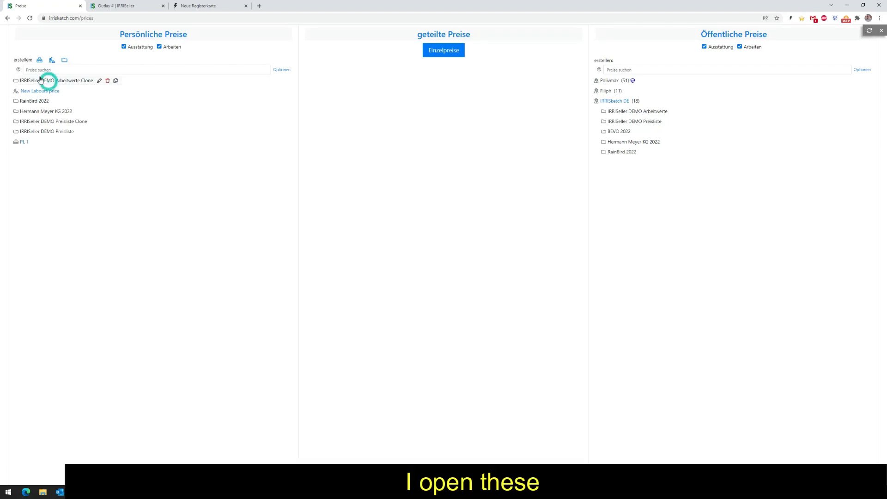
left_click(17, 81)
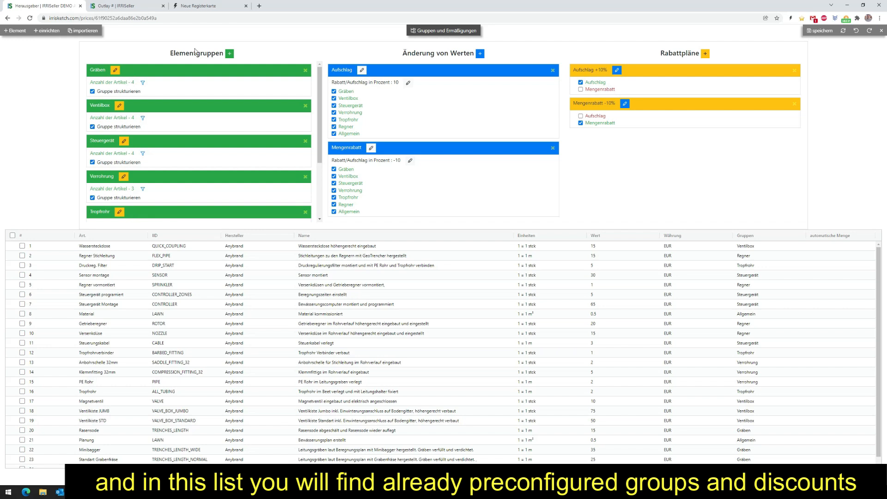
scroll(110, 95, "down", 1)
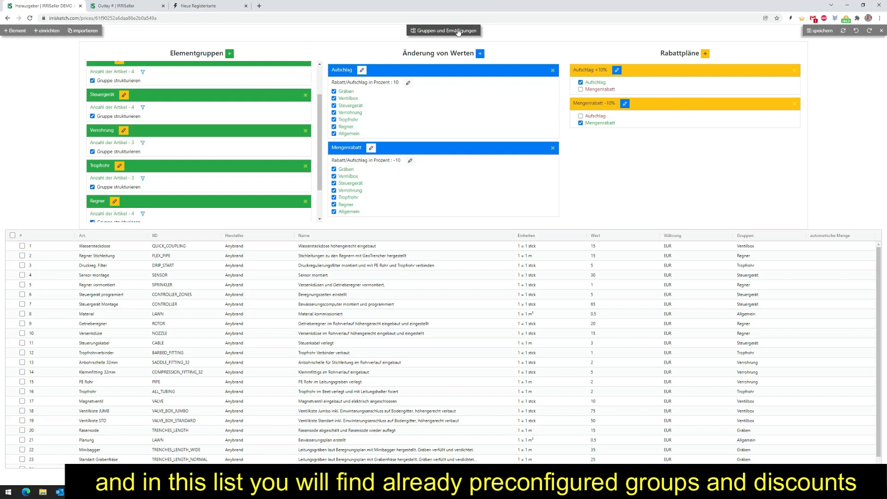
left_click(460, 31)
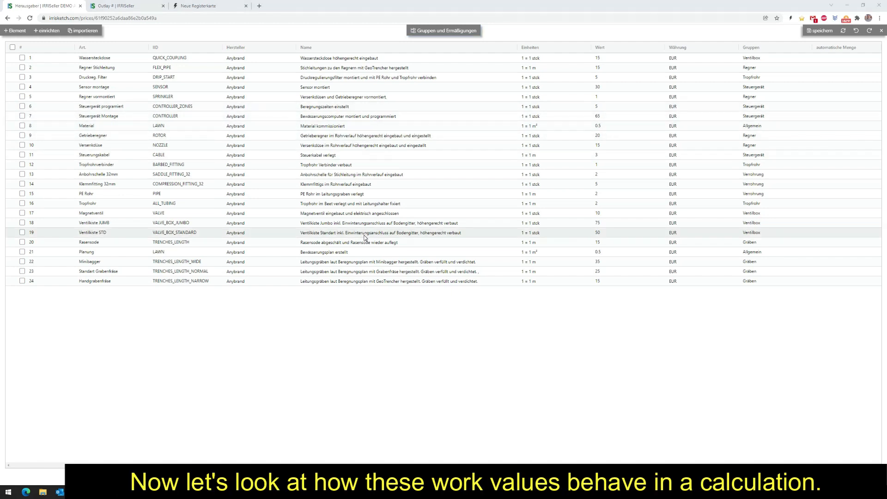
Switch to the project's outlay and review the positions in its equipment section.
left_click(124, 11)
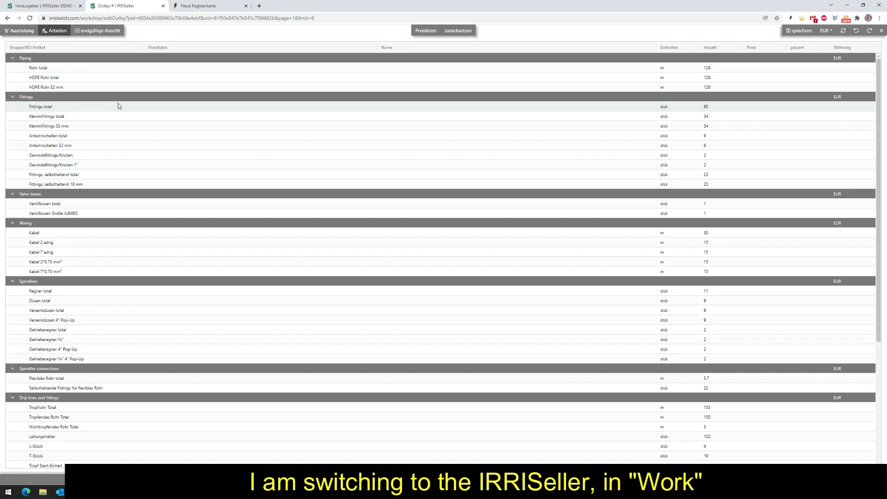
left_click(21, 30)
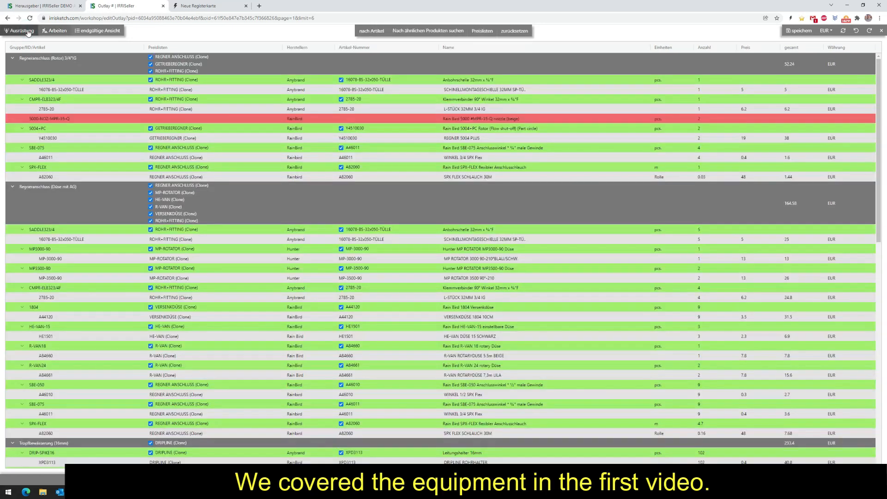
scroll(240, 251, "down", 5)
scroll(240, 251, "up", 3)
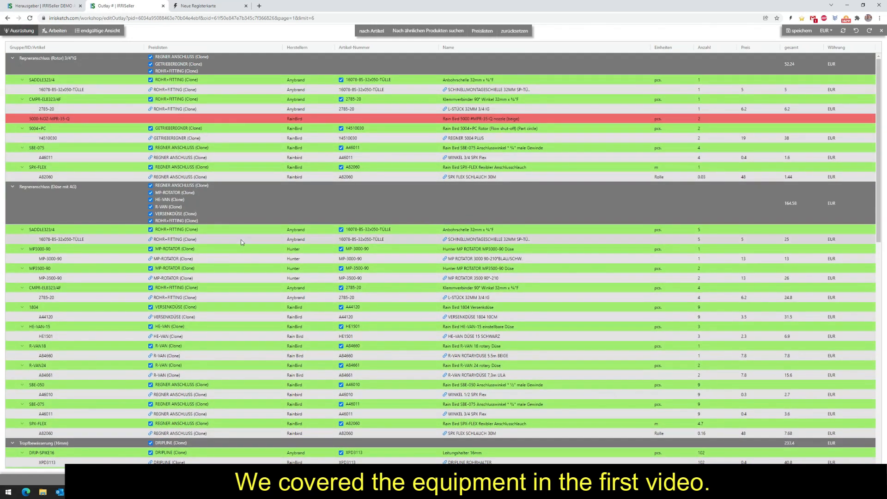
In the outlay's labour section, refresh the price lists, apply the IRRISeller DEMO Arbeitwerte Clone folder, and review the assigned labour values.
left_click(57, 31)
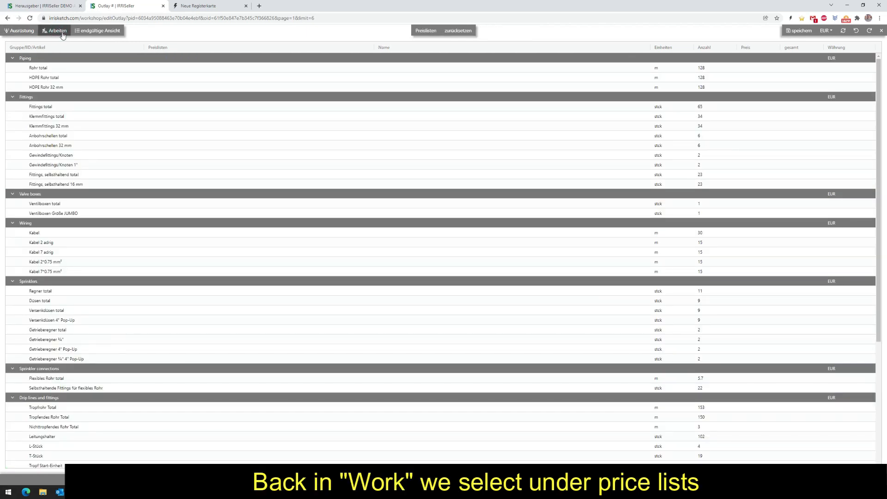
left_click(426, 33)
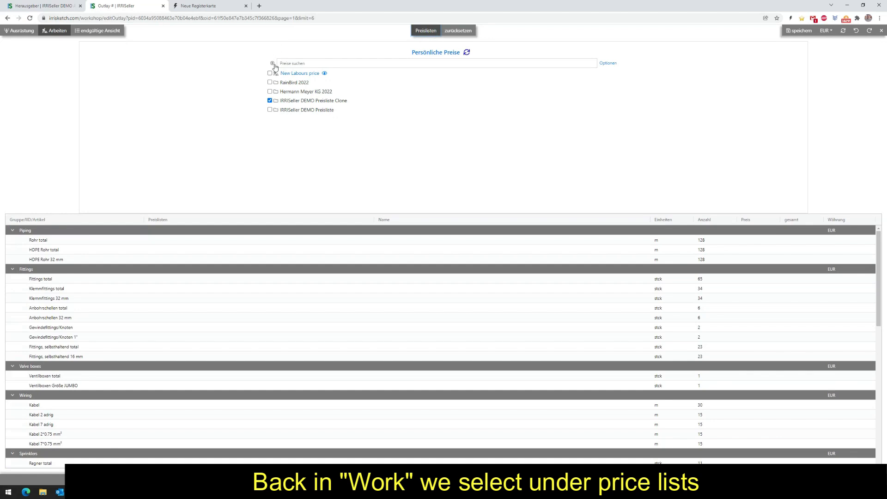
left_click(843, 32)
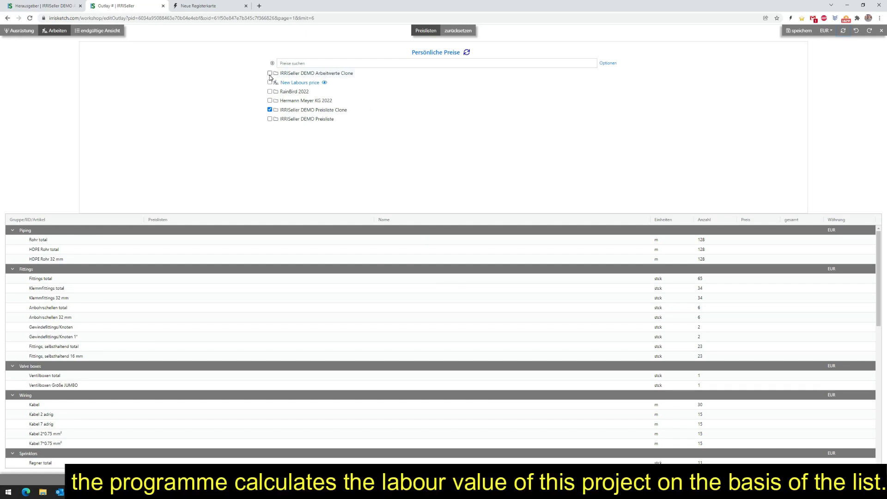
left_click(269, 73)
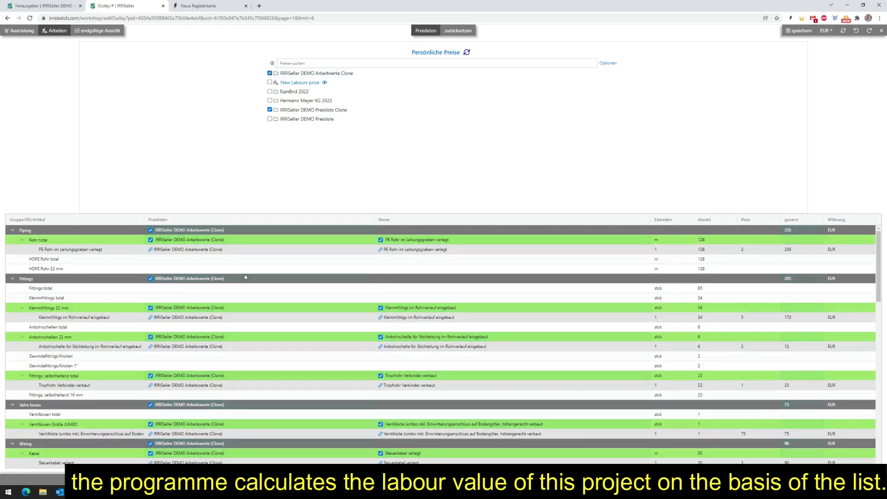
scroll(201, 262, "down", 4)
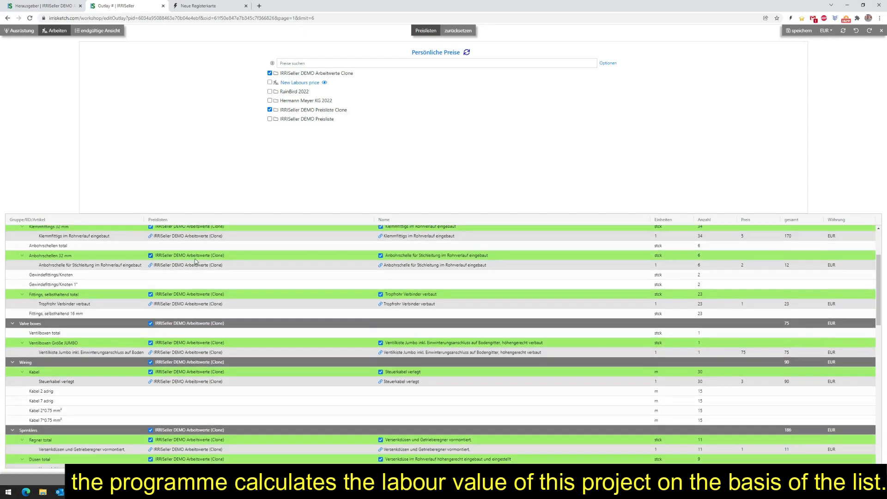
scroll(215, 258, "down", 10)
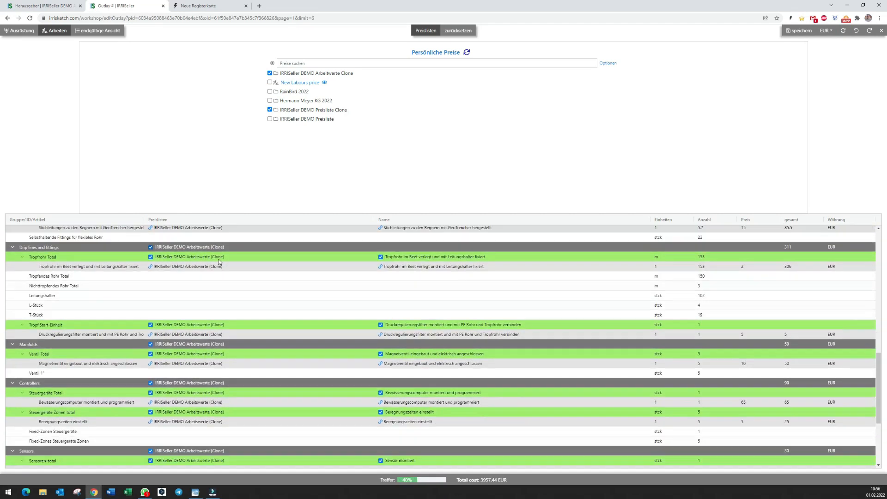
scroll(218, 261, "up", 14)
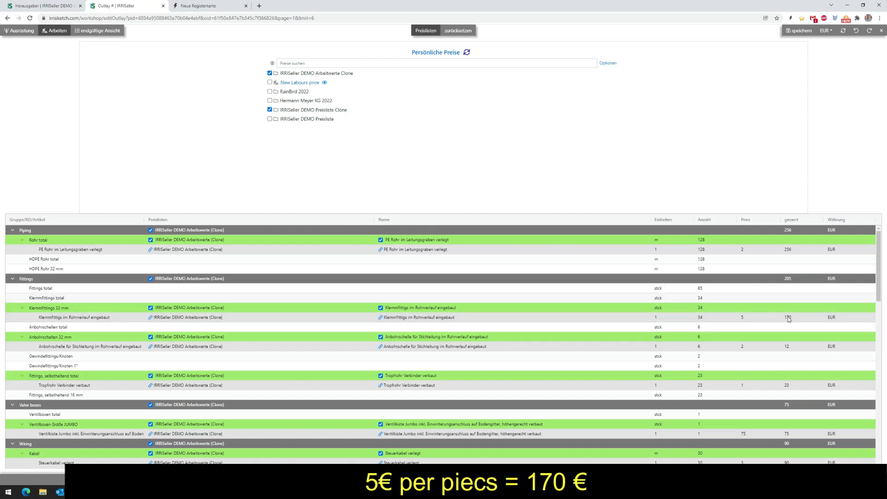
scroll(252, 277, "down", 3)
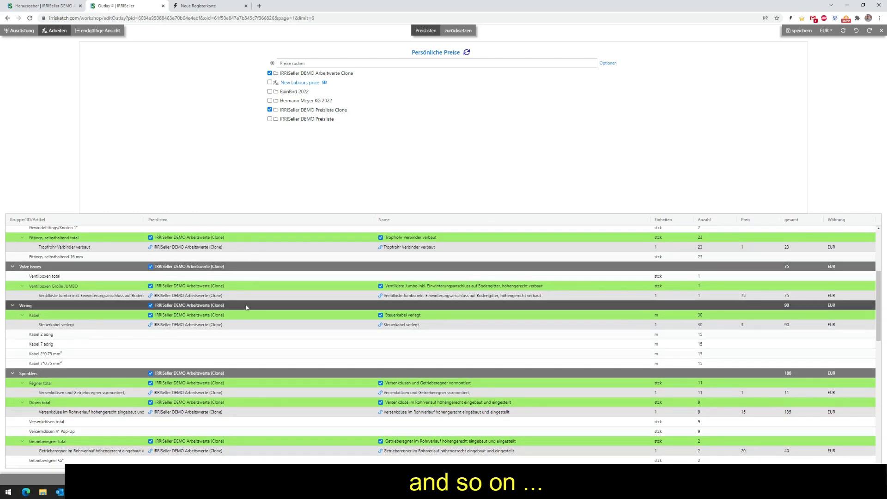
Exclude the labour value for the total of self-holding fittings from the calculation and include it again.
scroll(298, 313, "up", 1)
scroll(284, 277, "up", 1)
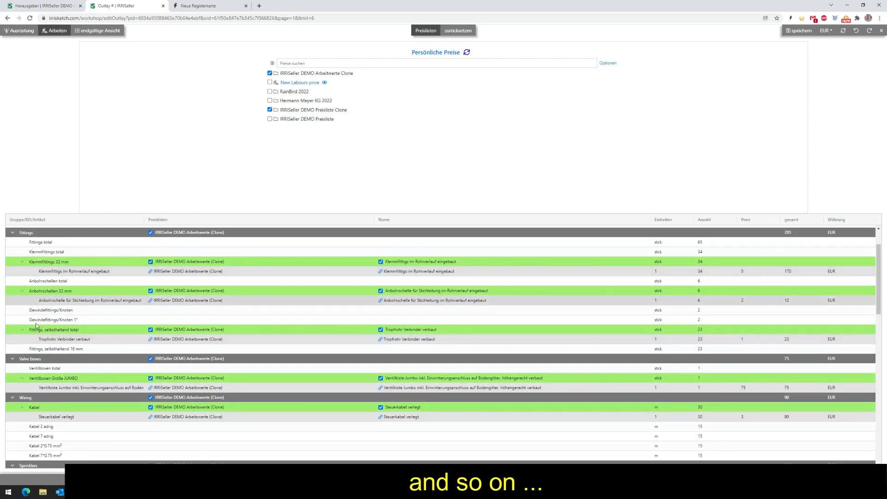
left_click(151, 330)
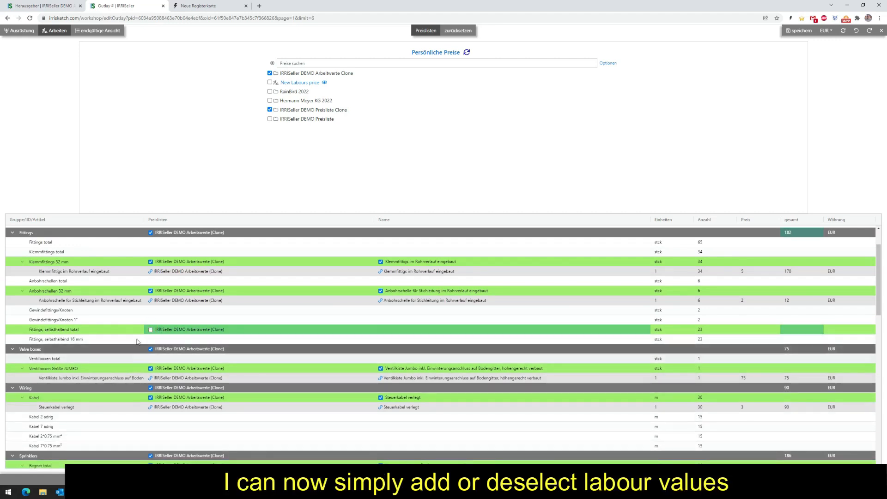
left_click(151, 329)
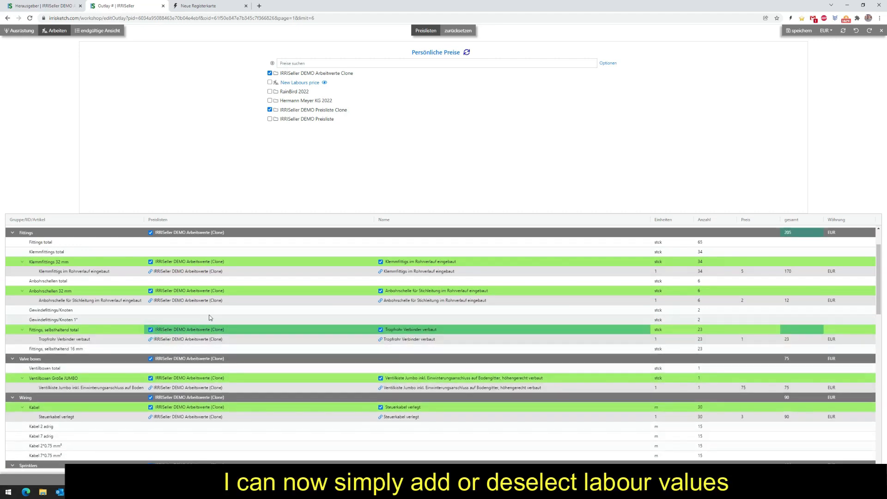
scroll(232, 305, "down", 1)
scroll(232, 305, "down", 5)
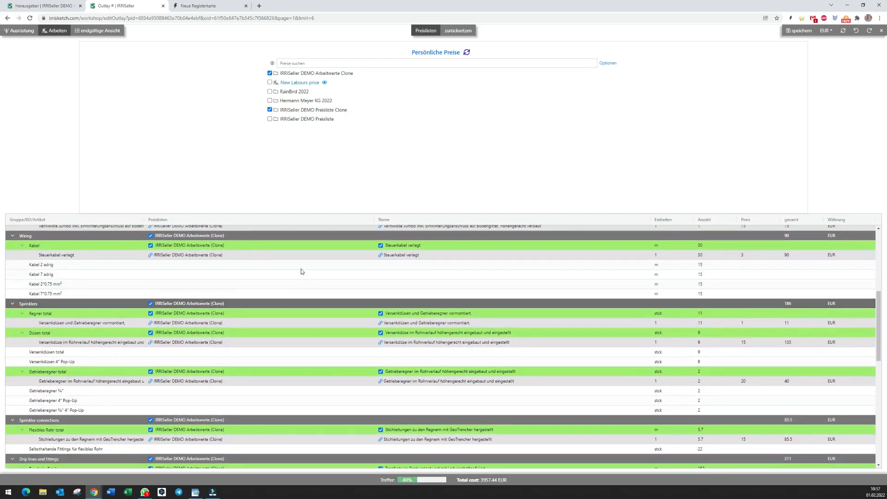
scroll(301, 272, "up", 10)
Display the outlay's final view and open the quantity of the DRIPLINE ROHRHALTER position for editing.
left_click(95, 31)
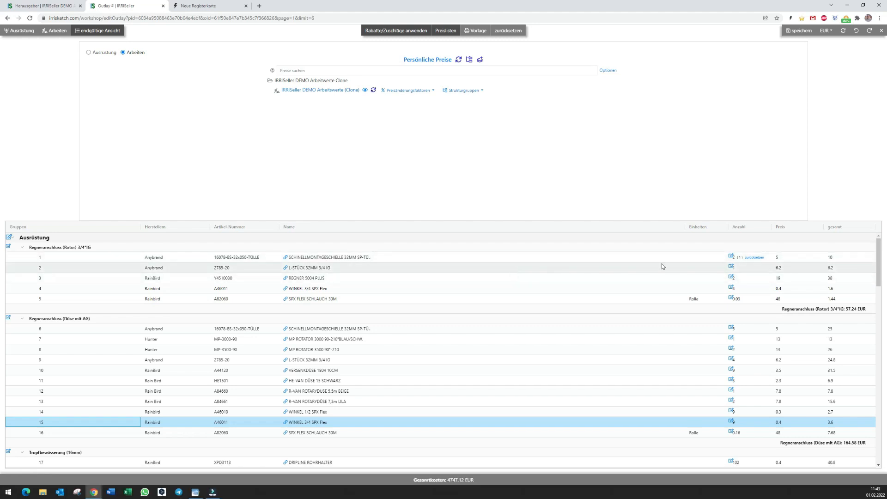
scroll(662, 263, "down", 2)
scroll(597, 275, "down", 3)
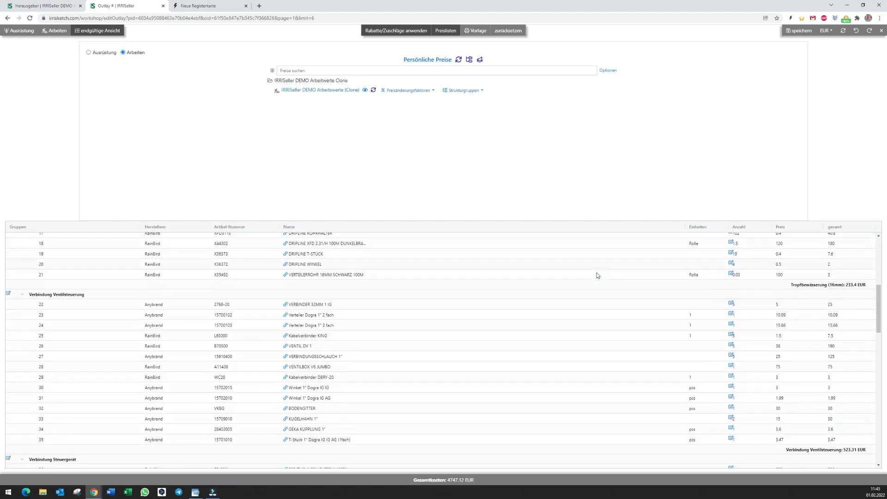
scroll(647, 323, "up", 2)
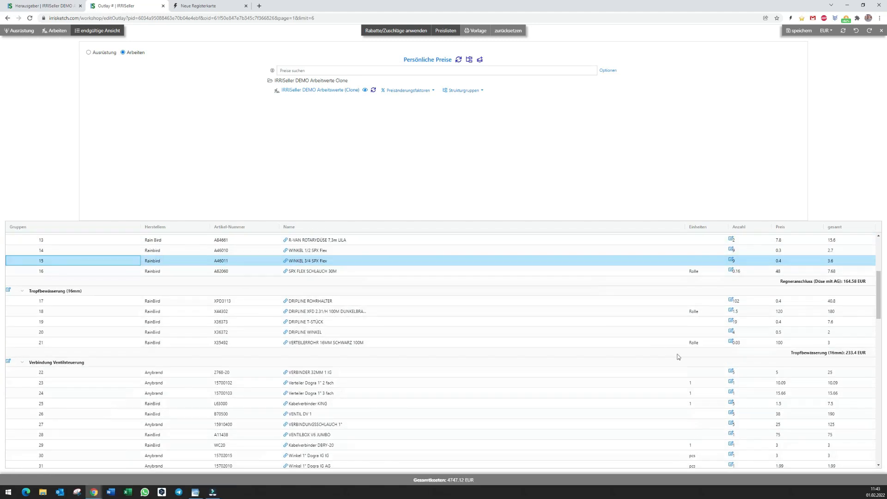
left_click(730, 301)
left_click(740, 302)
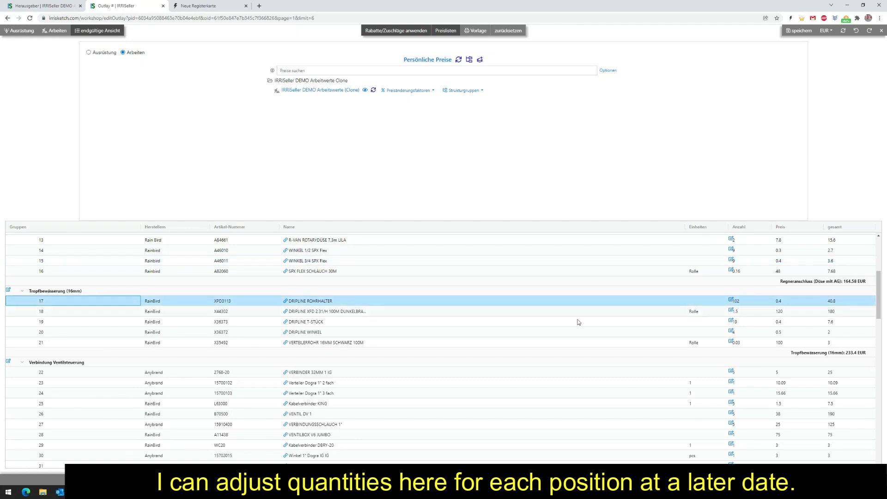
Find the labour section below the equipment in the final view and open its Arbeiten heading for editing.
scroll(577, 321, "down", 3)
scroll(544, 325, "down", 6)
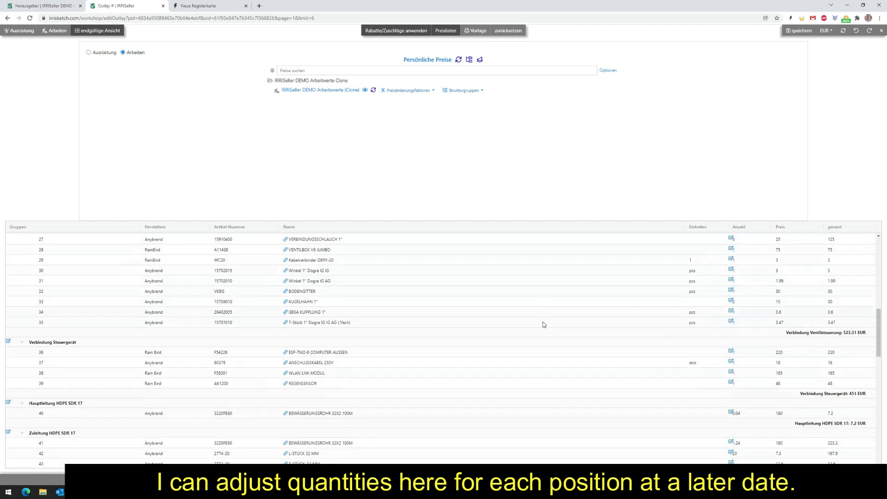
scroll(543, 325, "down", 7)
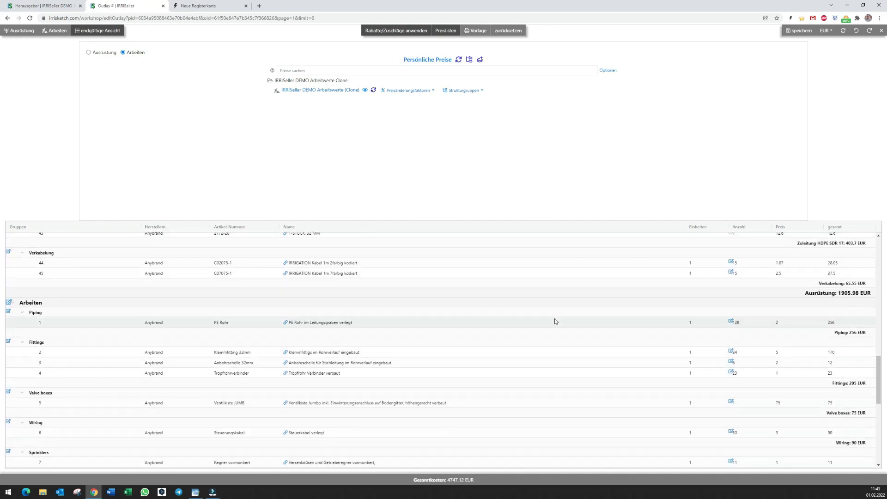
left_click(9, 304)
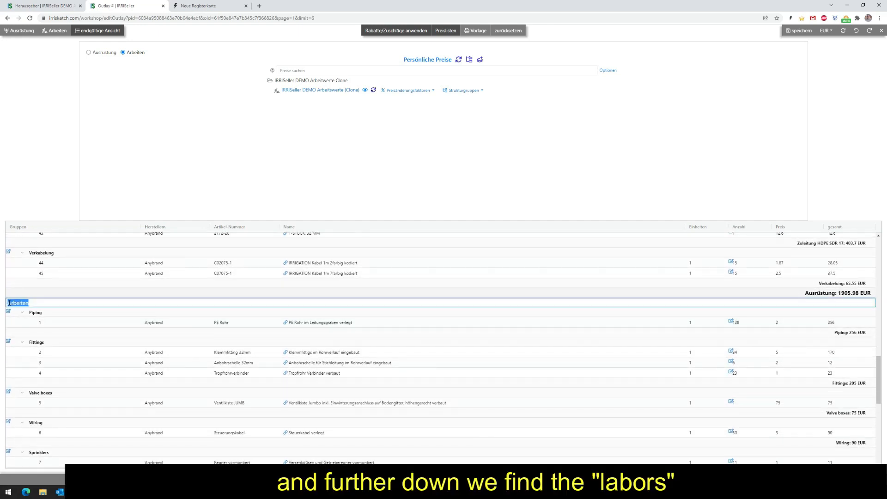
left_click(38, 301)
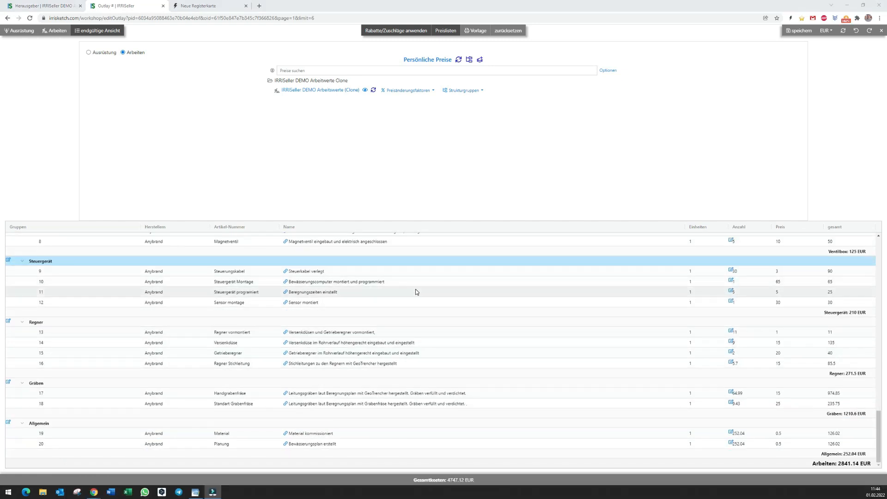
Apply the Mengenrabatt -10% price factor to the IRRISeller DEMO Arbeitwerte (Clone) labour list.
left_click(415, 291)
scroll(415, 291, "up", 1)
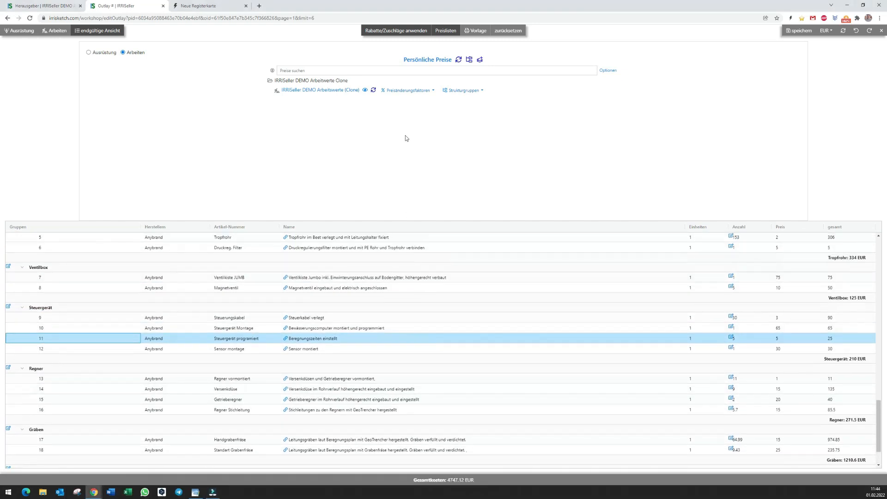
left_click(409, 90)
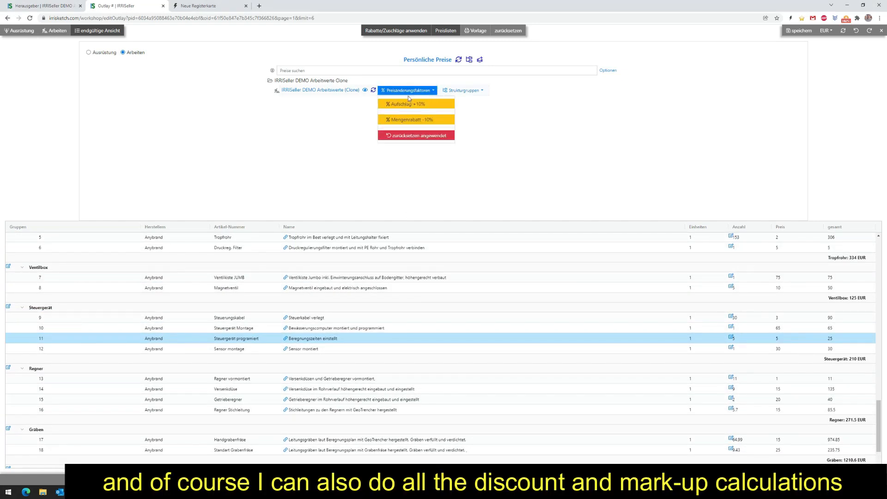
left_click(400, 121)
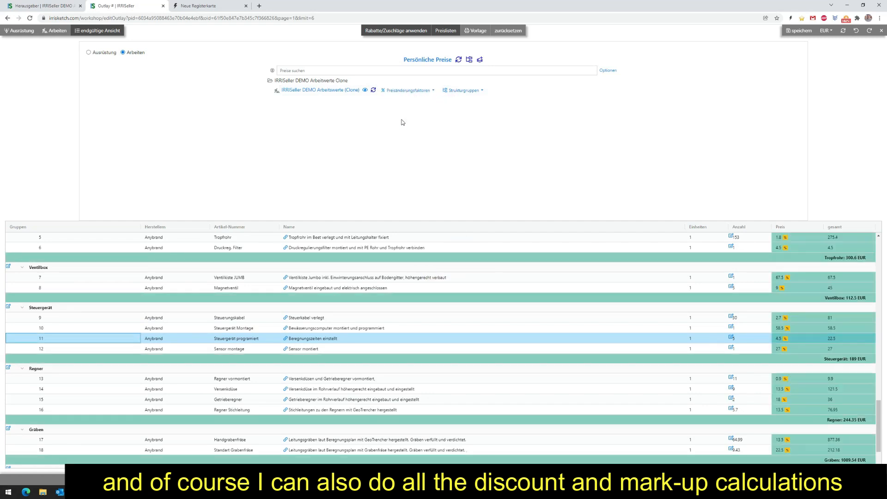
Check the price change applied to the PE Rohr labour line under Verrohrung.
scroll(453, 283, "up", 3)
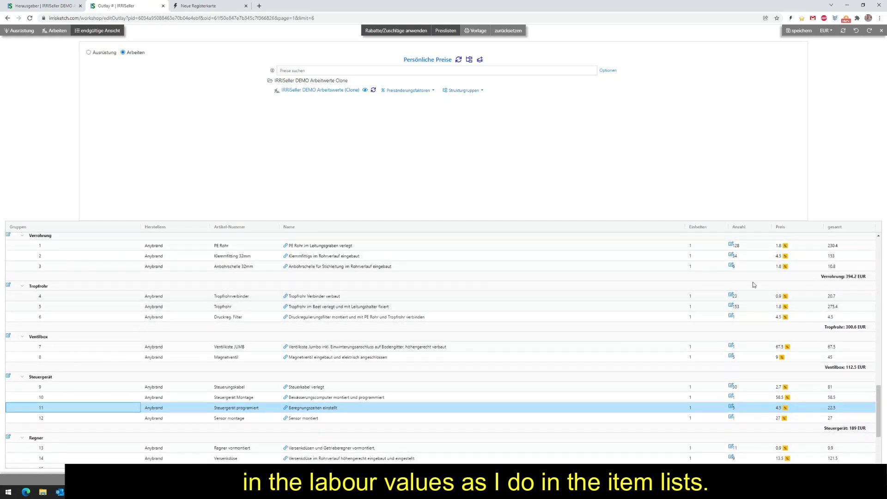
left_click(786, 249)
left_click(518, 129)
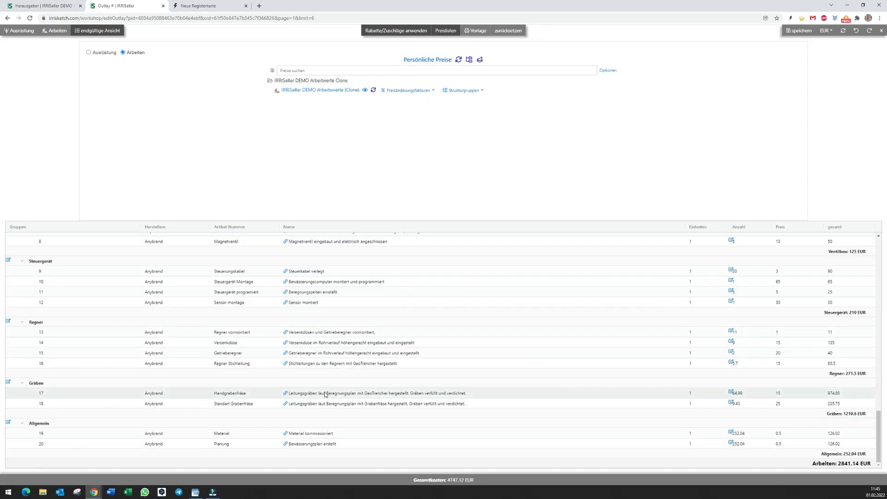
View the price change factors of the Handgrabenfräse line in the Gräben group and close them.
right_click(300, 395)
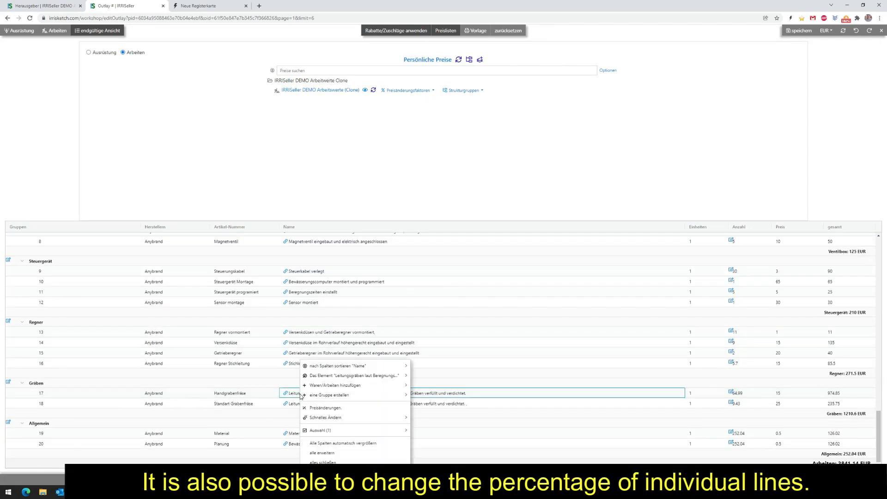
left_click(337, 409)
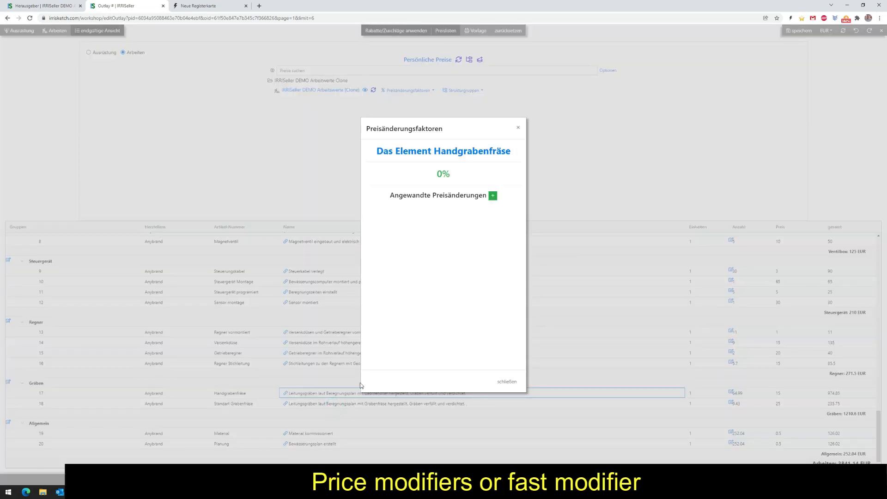
left_click(519, 129)
Apply a quick price change of +15% to the Handgrabenfräse line in the Gräben group.
right_click(321, 396)
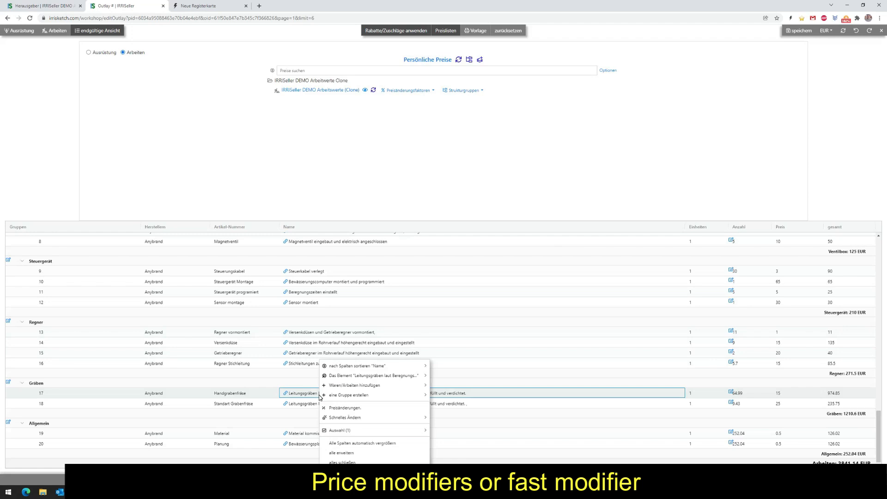
mouse_move(348, 421)
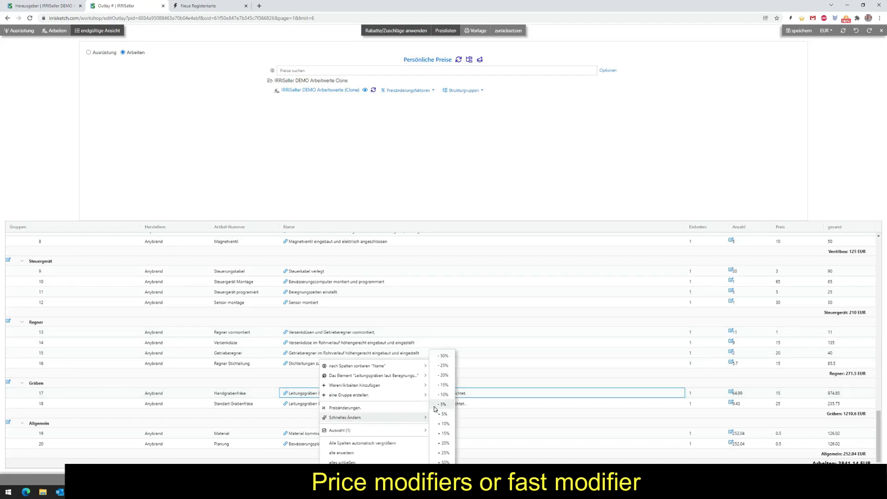
left_click(445, 434)
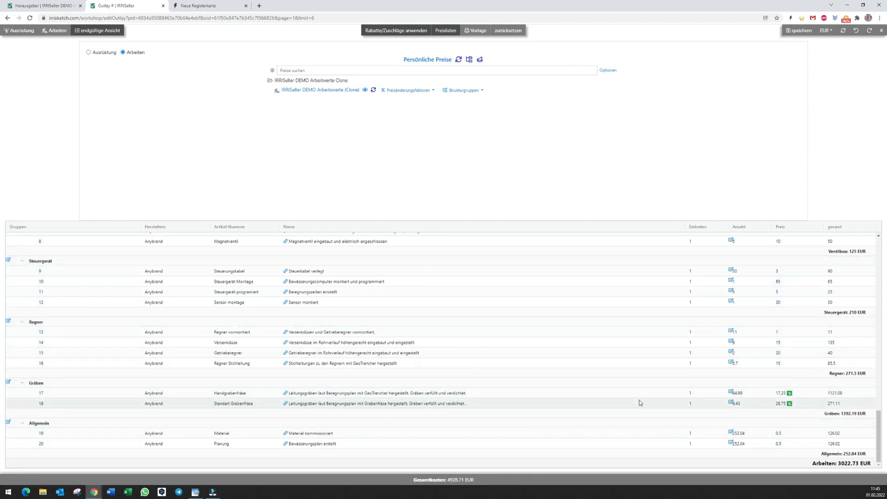
Review the equipment total, the labour total and the overall cost of the outlay.
scroll(719, 394, "up", 5)
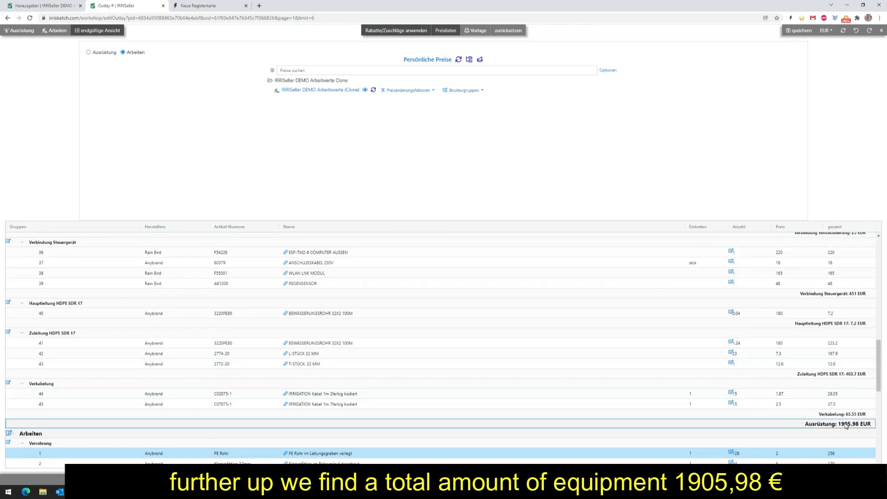
scroll(820, 426, "down", 10)
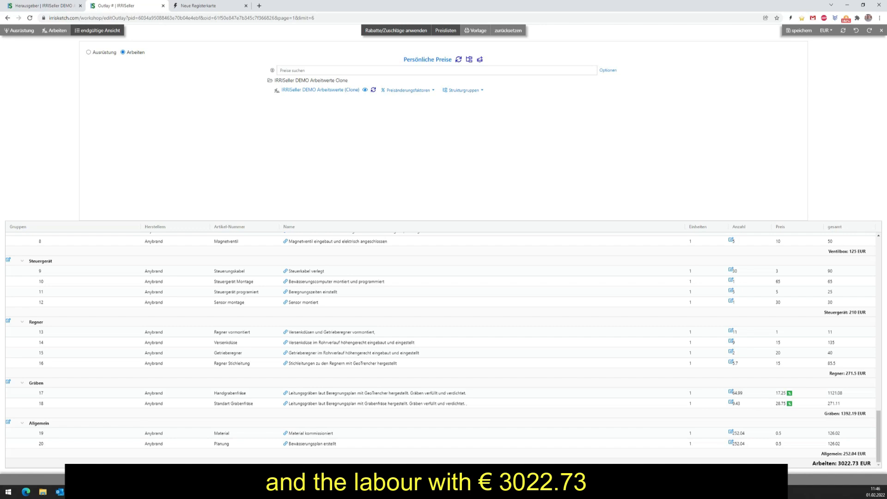
left_click_drag(474, 479, 422, 478)
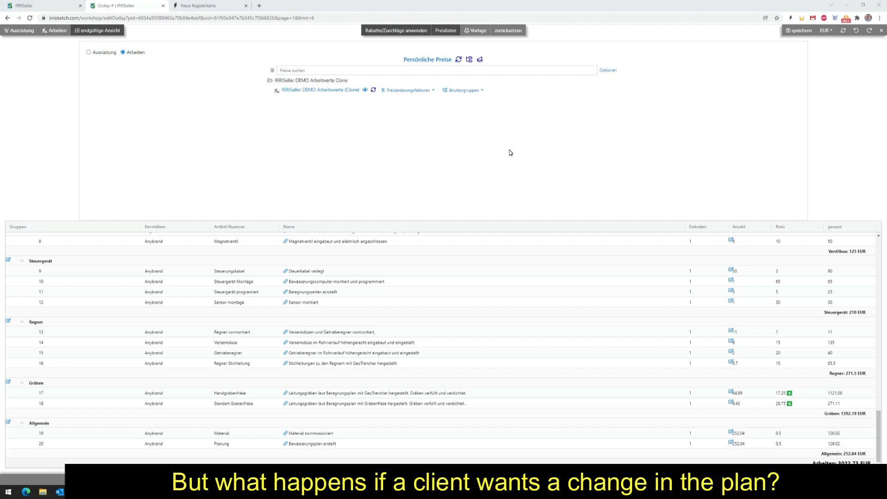
Switch back to the irrigation plan and delete the drip tube grid and its connection point from the bed.
left_click(44, 6)
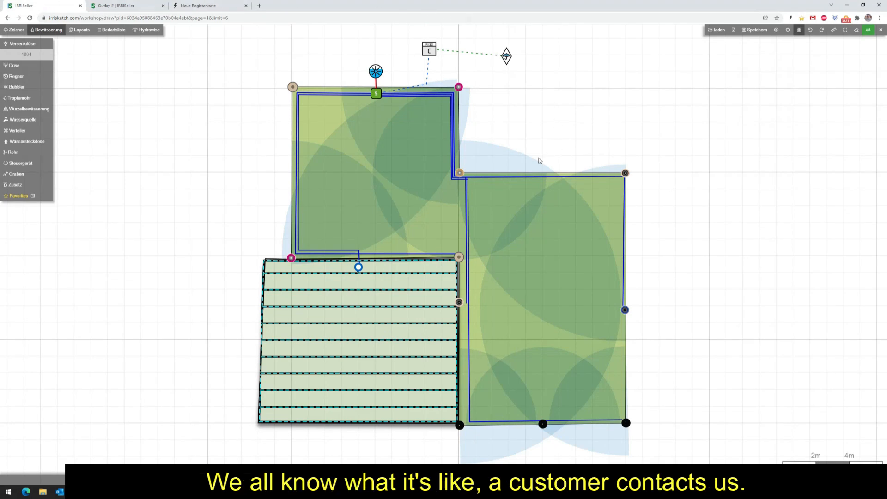
left_click(345, 324)
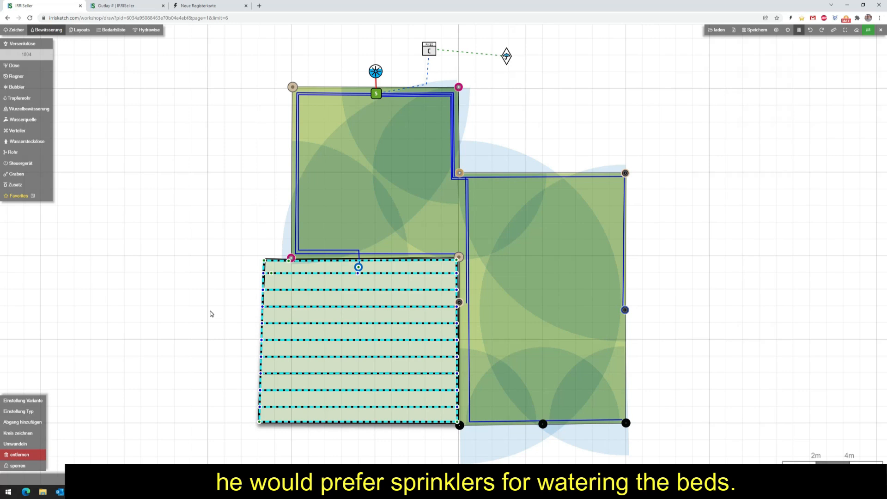
scroll(194, 256, "up", 2)
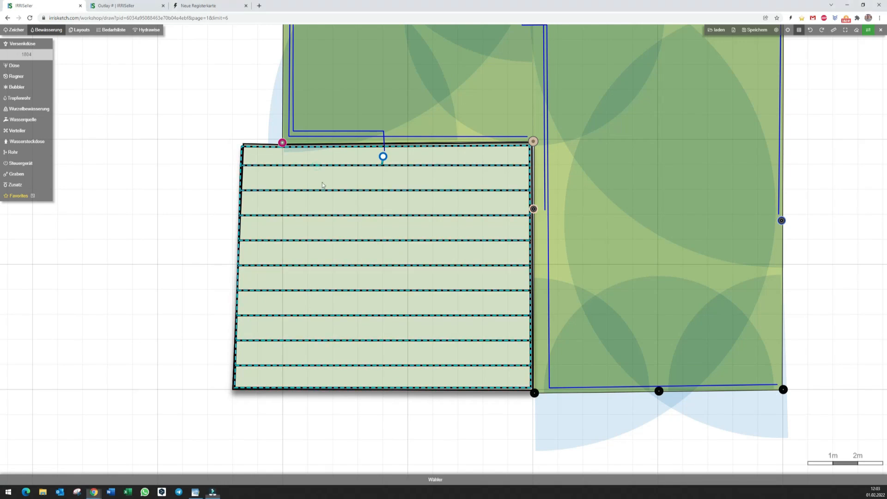
key("Delete")
left_click(383, 157)
key("Delete")
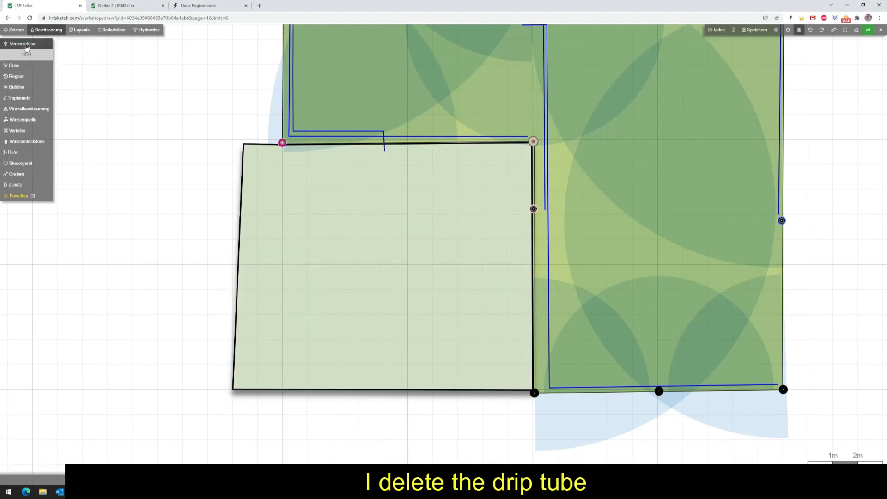
Choose the RainBird 1812 pop-up body and the automatic R-VAN rotary nozzle for the new bed sprinklers.
left_click(39, 47)
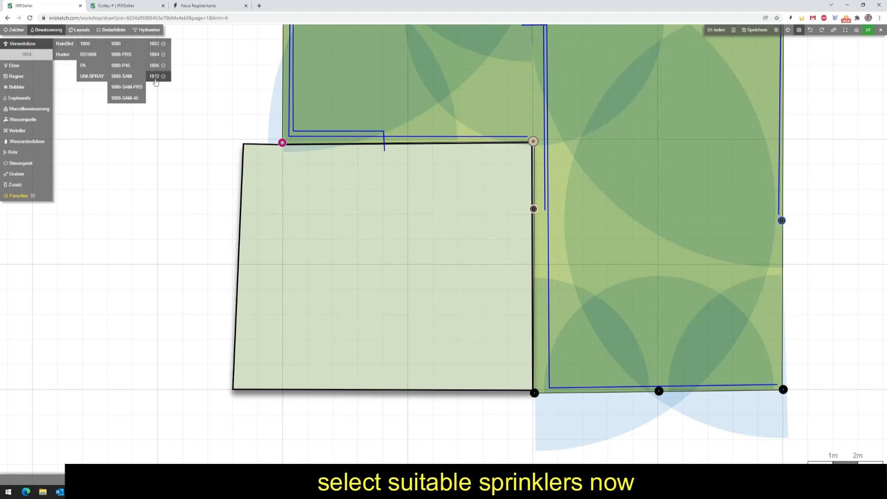
left_click(155, 77)
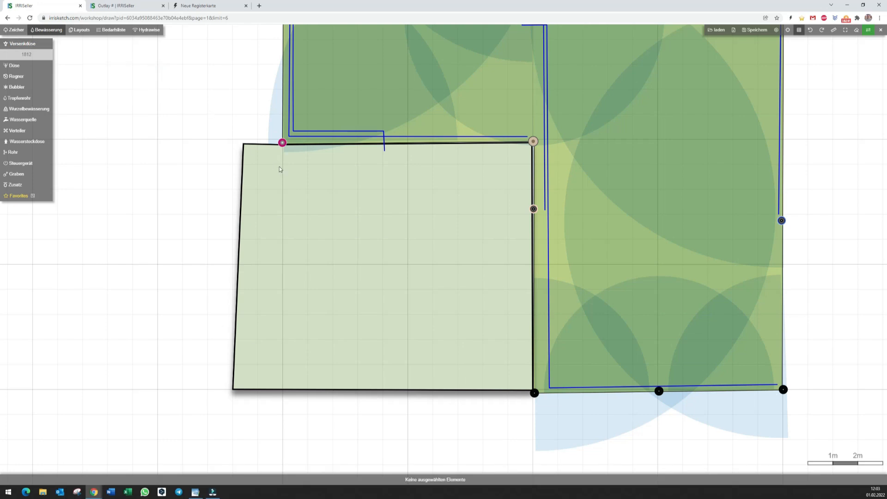
scroll(280, 167, "up", 2)
mouse_move(14, 65)
mouse_move(65, 77)
mouse_move(97, 101)
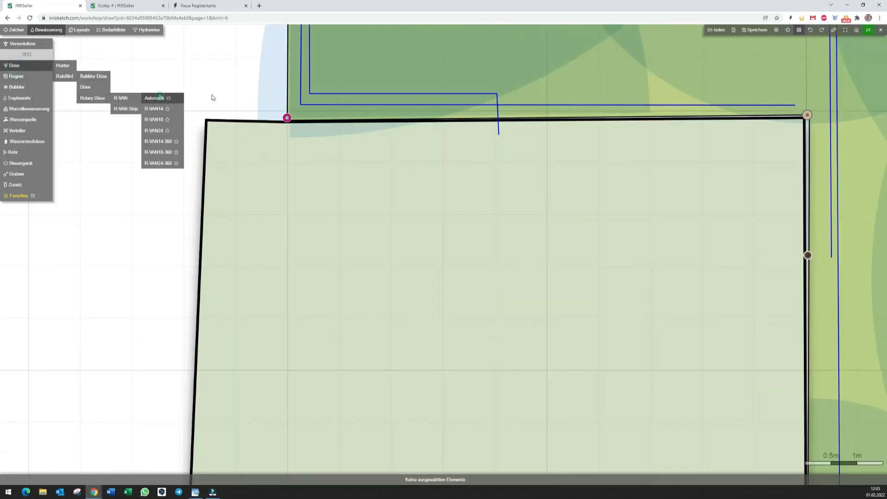
left_click(160, 97)
Place R-VAN24 sprinklers in the bed's two upper corners with their spray sectors following the bed edges.
left_click(208, 122)
left_click(582, 123)
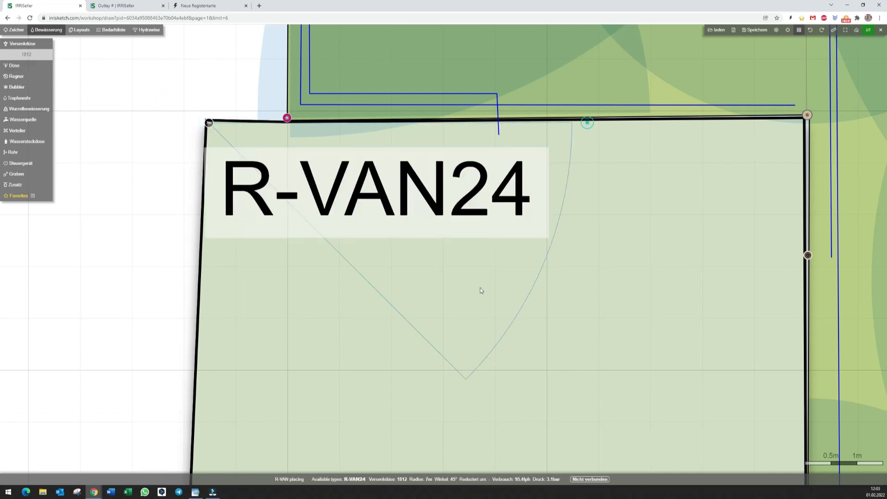
left_click(190, 423)
left_click(803, 122)
left_click(240, 131)
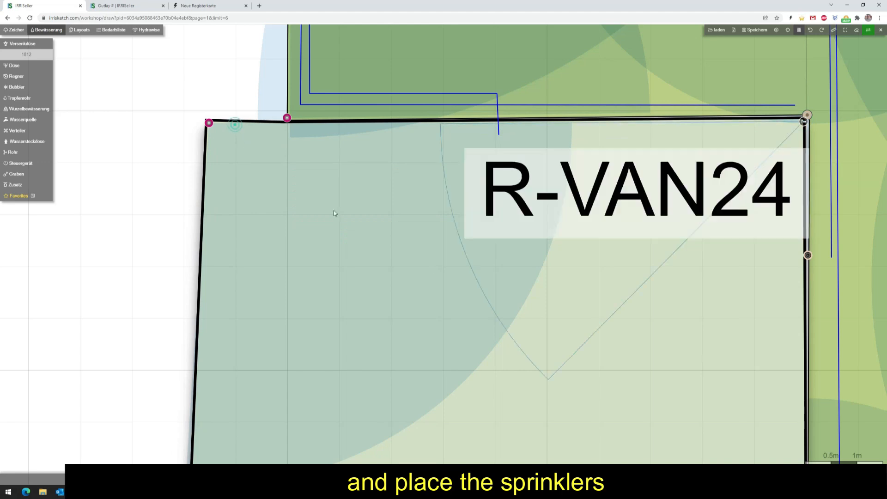
left_click(799, 329)
Place R-VAN sprinklers in the bed's two lower corners with their spray sectors following the bed edges.
left_click_drag(765, 349, 596, 109)
left_click(67, 358)
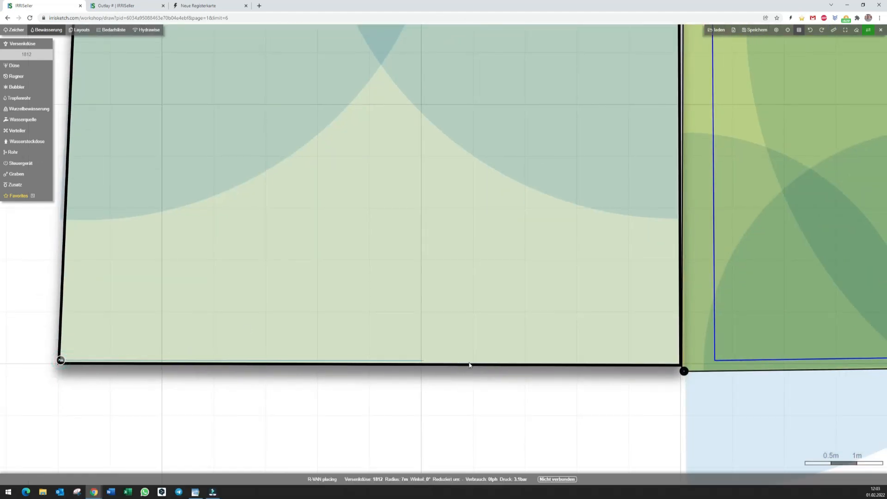
left_click(469, 363)
left_click(97, 112)
left_click(679, 360)
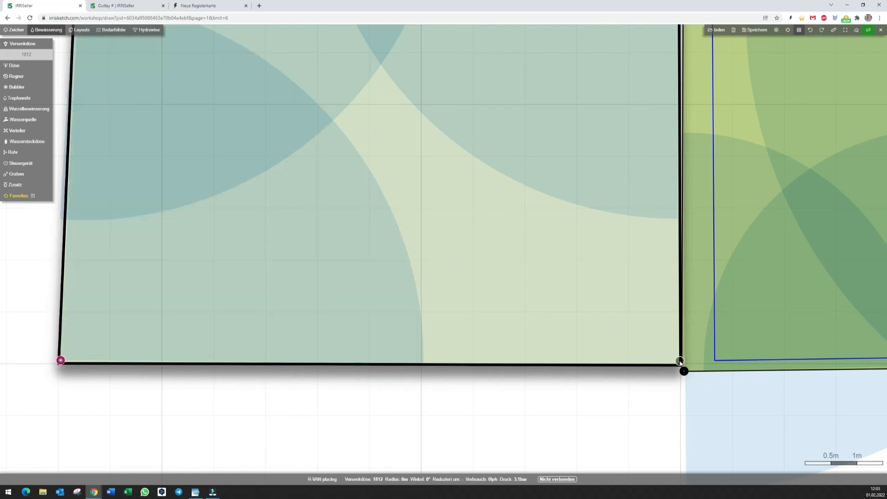
left_click(253, 291)
left_click(676, 76)
Place a full-circle R-VAN18-360 sprinkler in the middle of the bed and end sprinkler placement.
scroll(472, 263, "down", 3)
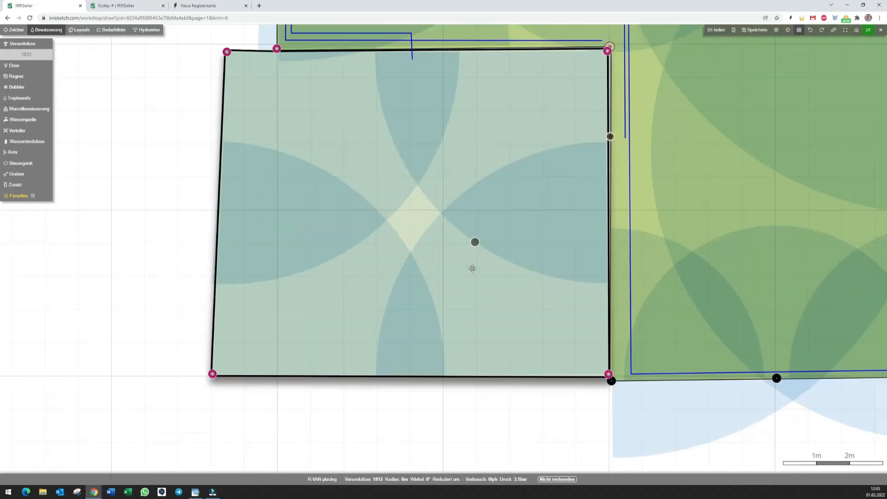
left_click(406, 236)
left_click(405, 82)
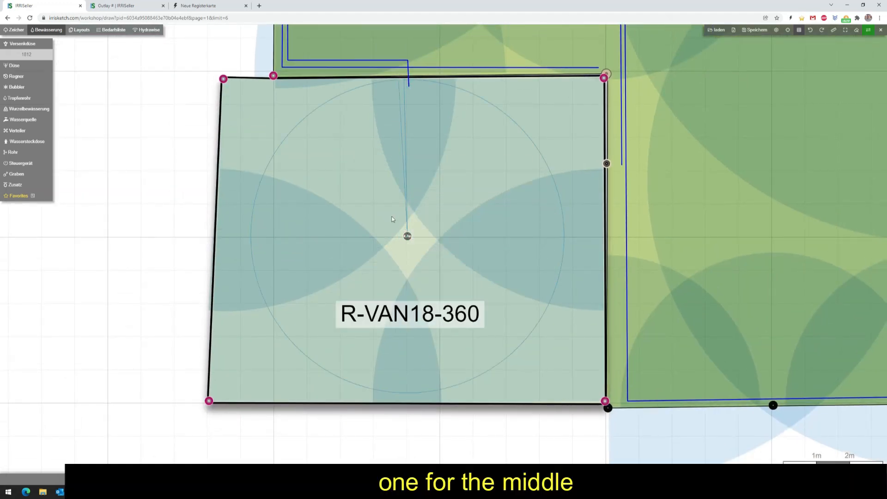
left_click(392, 214)
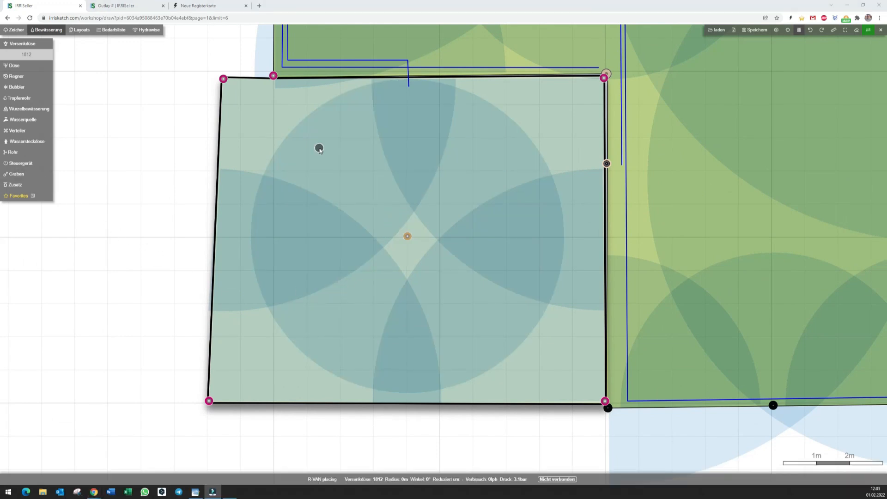
key("Escape")
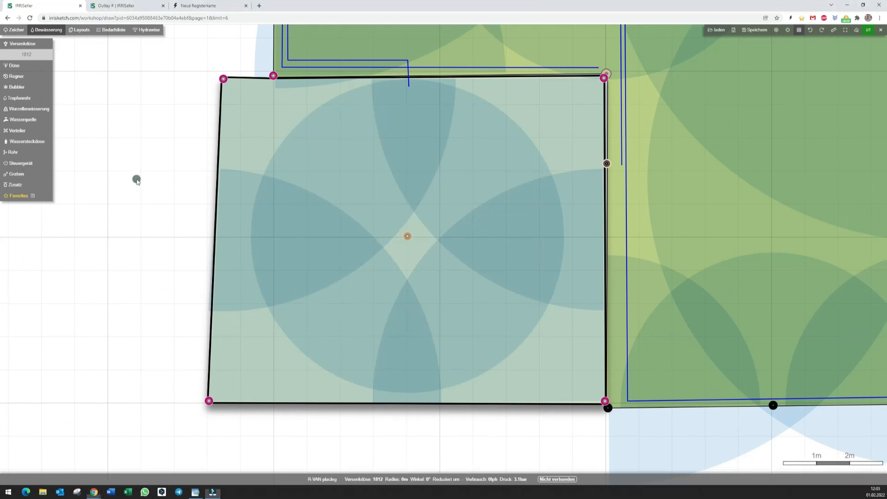
Extend the bed's lateral pipe from its open end along the upper edge and down to the lower-left corner sprinkler.
left_click(408, 83)
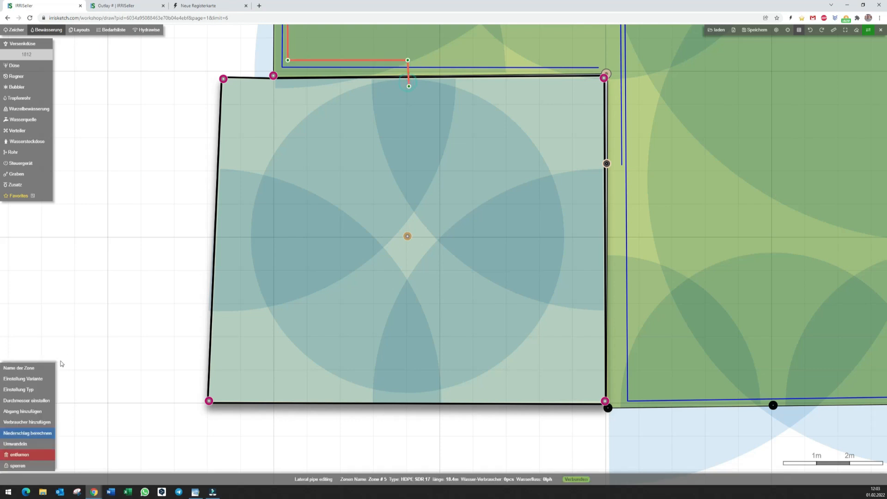
left_click(409, 86)
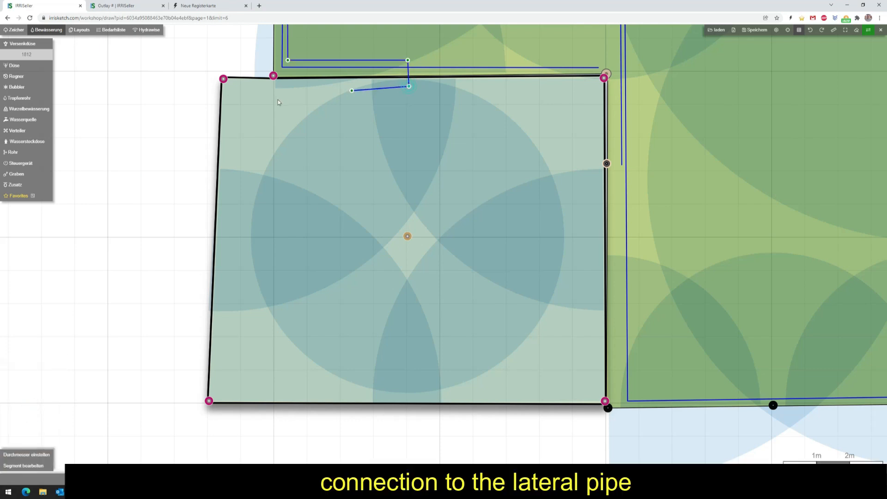
left_click(232, 85)
left_click(218, 394)
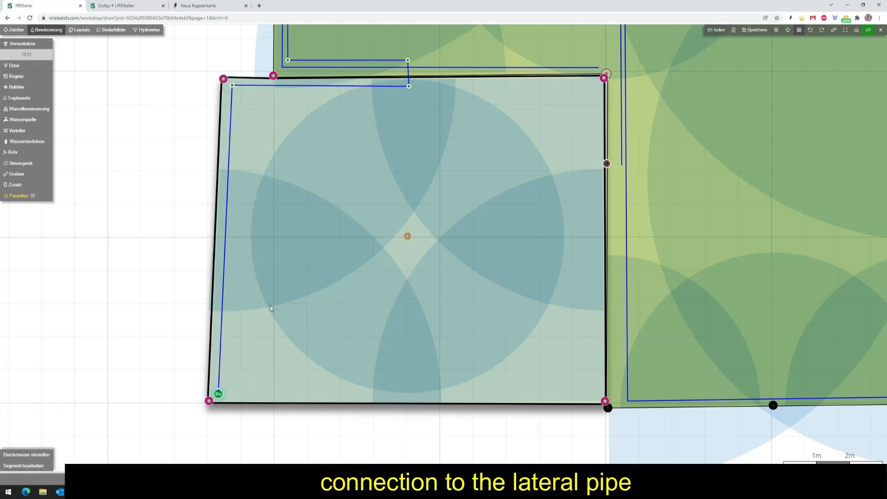
Branch the lateral pipe along the bed's right side to the lower-right corner, and add a branch to the middle sprinkler.
left_click(410, 87)
left_click(596, 84)
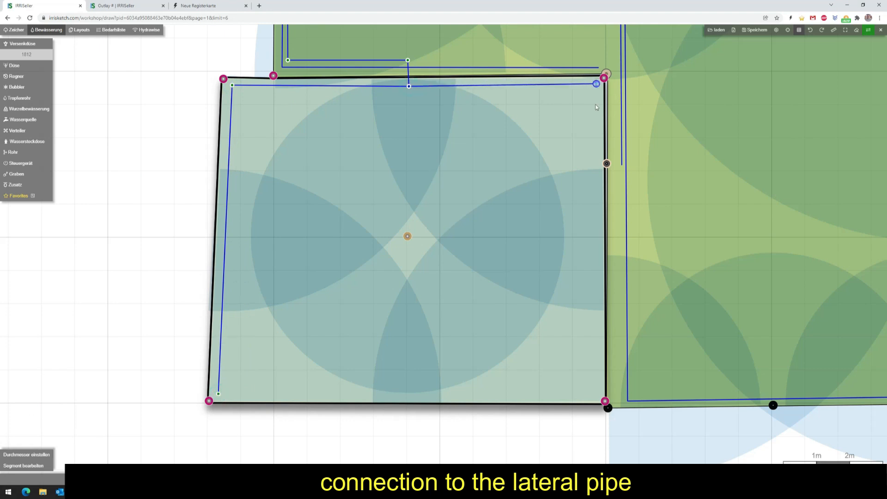
left_click(595, 397)
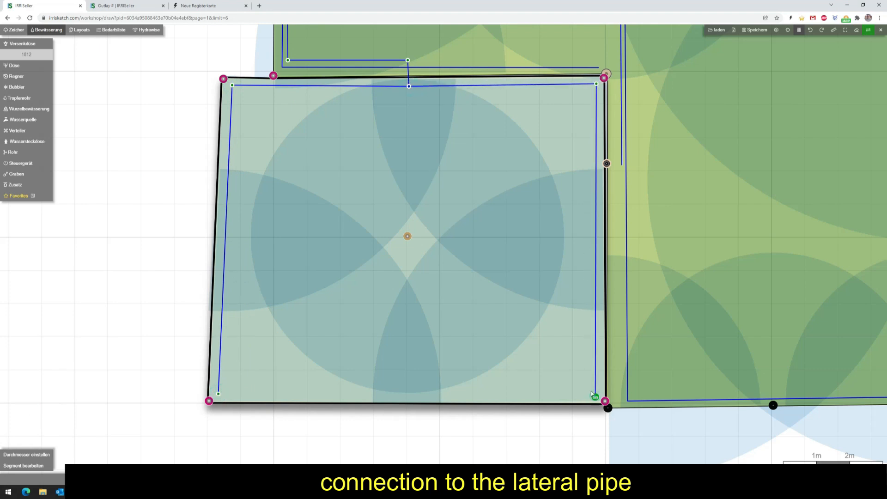
left_click(394, 86)
left_click(406, 231)
Connect the four corner sprinklers and the middle sprinkler of the bed to the lateral pipe as water consumers.
left_click(81, 423)
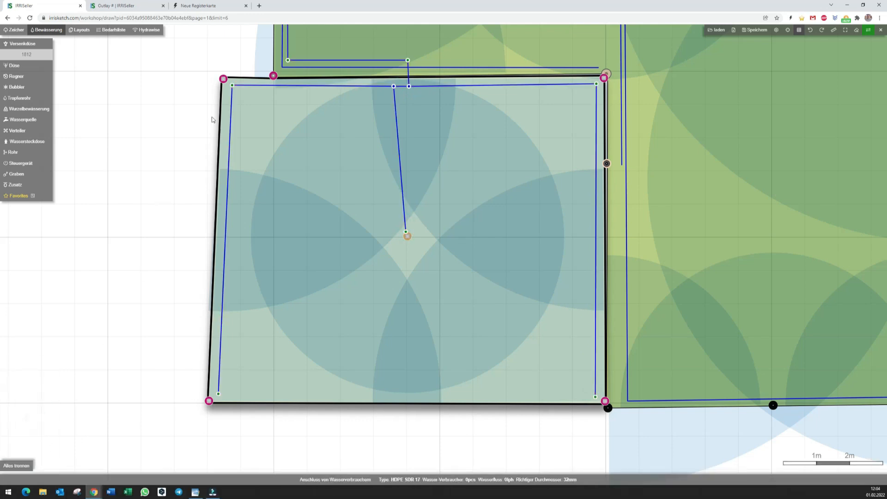
left_click(222, 79)
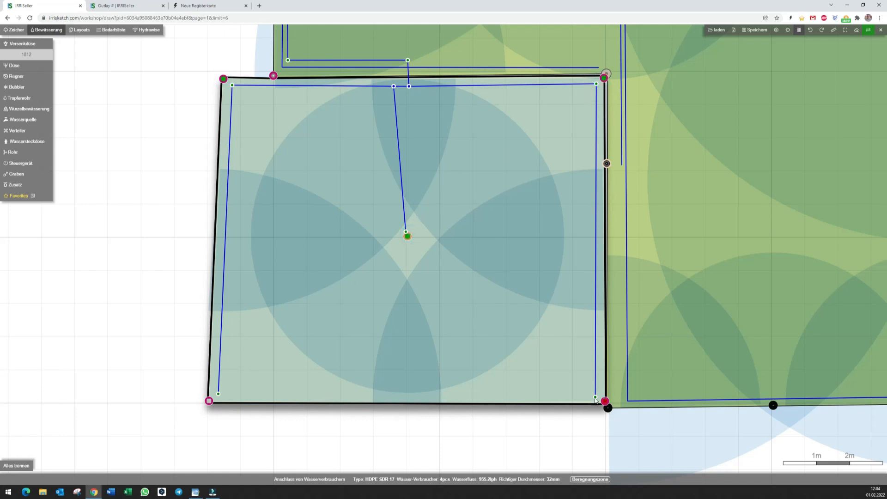
left_click(215, 403)
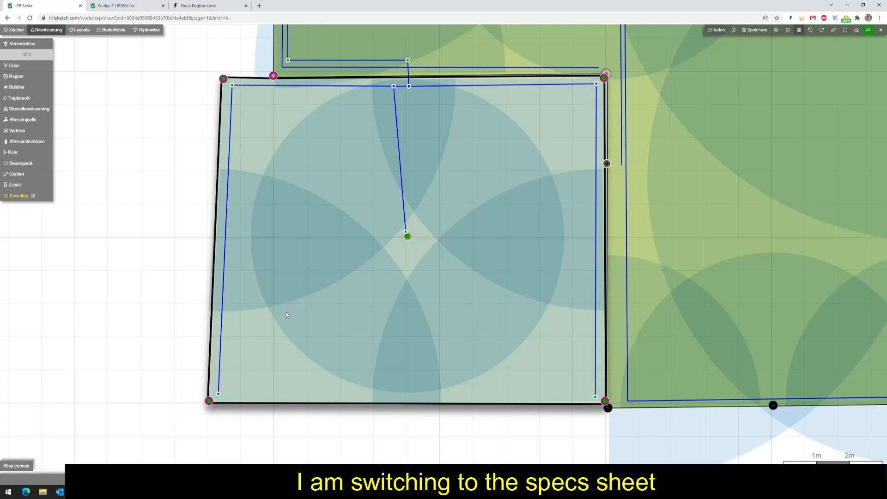
In the equipment list, set the ½" hose connection elbow of the 1812 sprinklers to Rain Bird SBE-050.
left_click(111, 29)
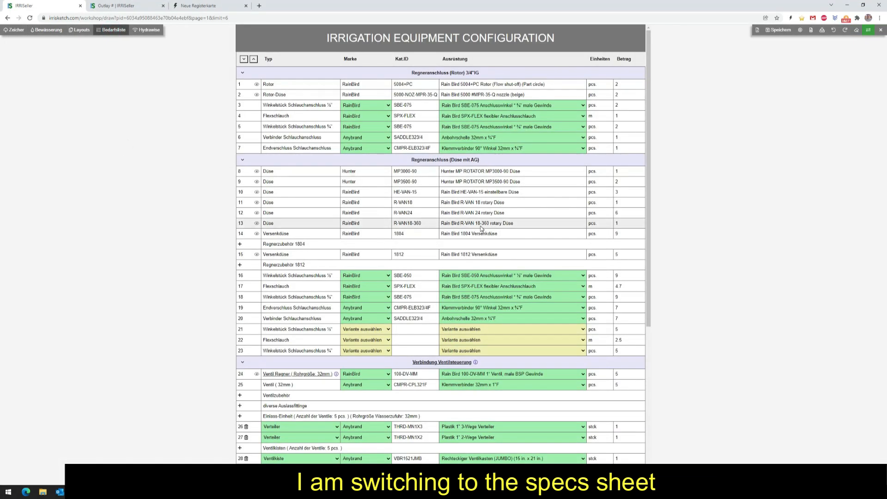
scroll(492, 238, "down", 5)
scroll(492, 239, "up", 5)
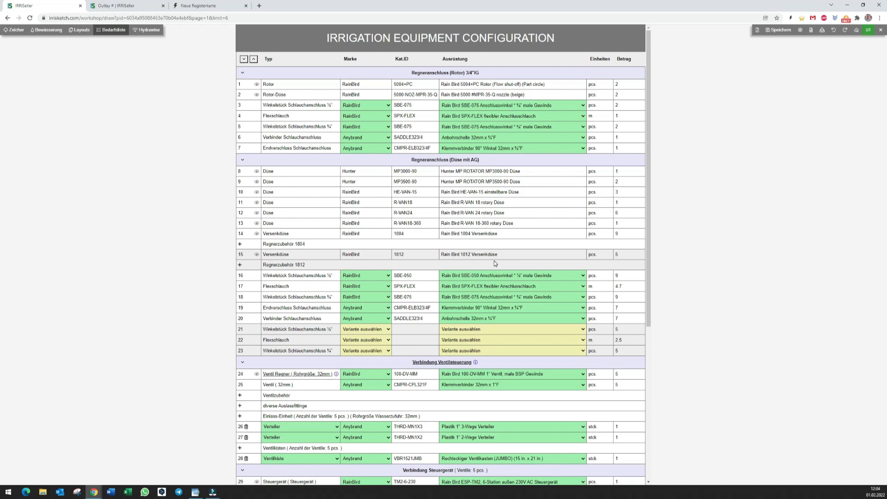
scroll(494, 262, "down", 1)
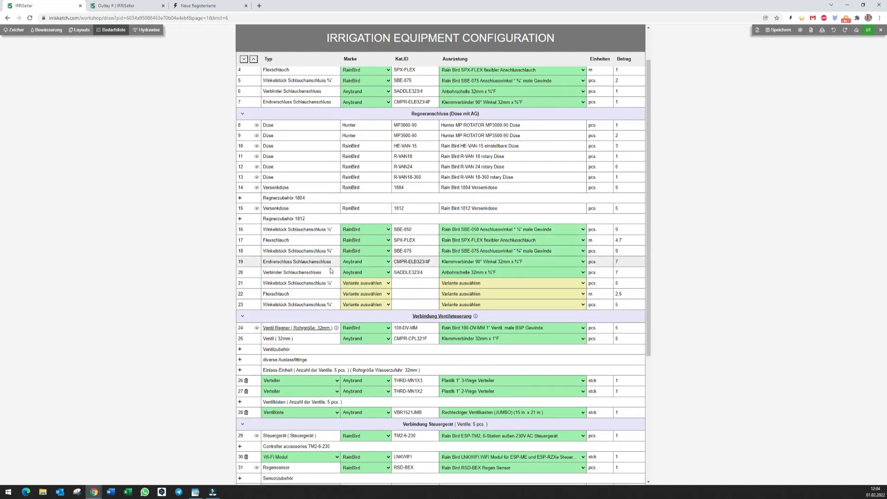
left_click(456, 283)
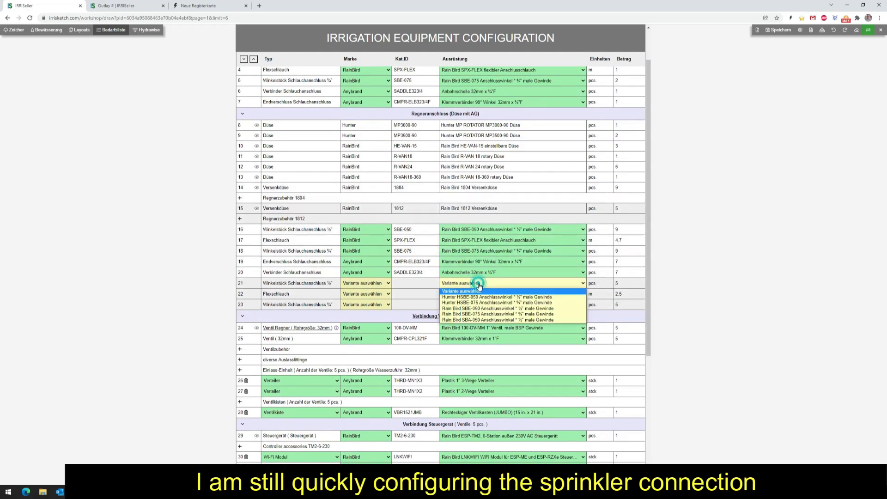
left_click(513, 308)
Set the remaining flexible hose to Rain Bird SPX-FLEX and the ¾" hose connection elbow to Rain Bird SBE-075.
left_click(486, 283)
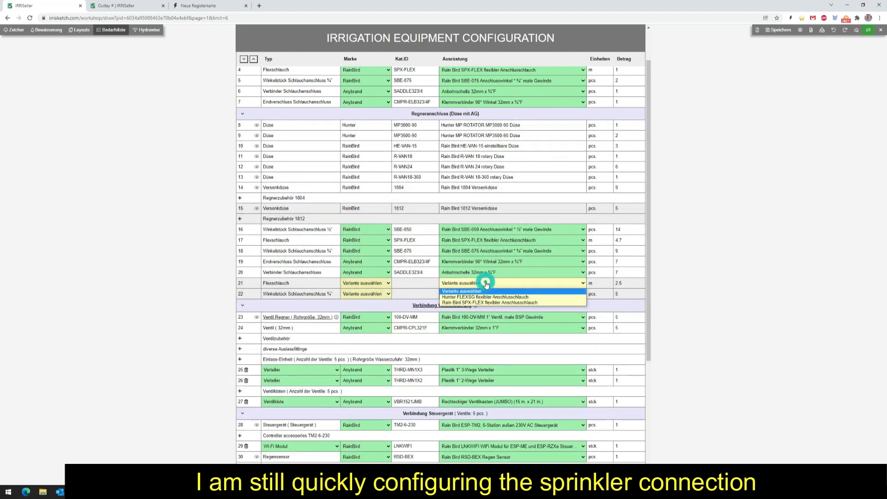
key("Down")
key("Down")
key("Return")
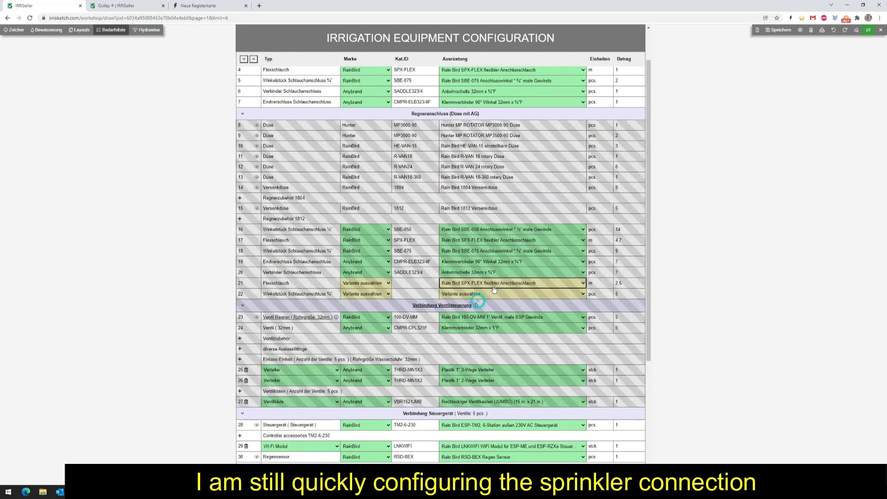
left_click(487, 283)
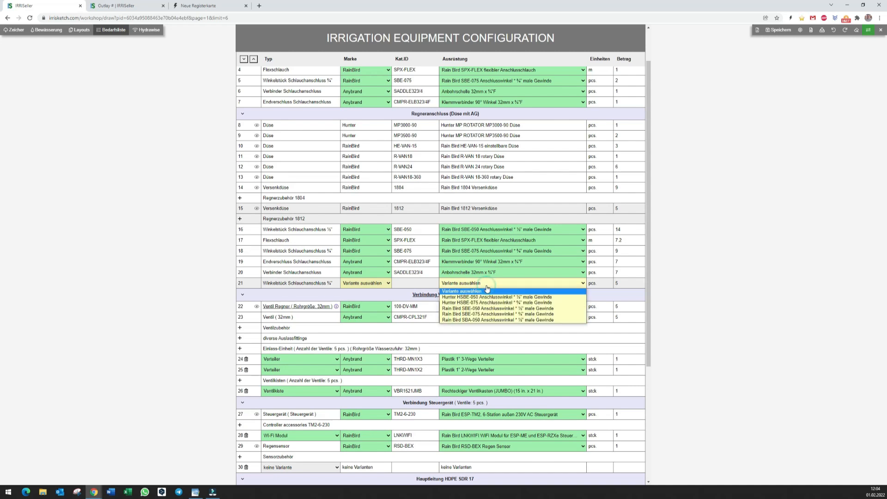
left_click(500, 315)
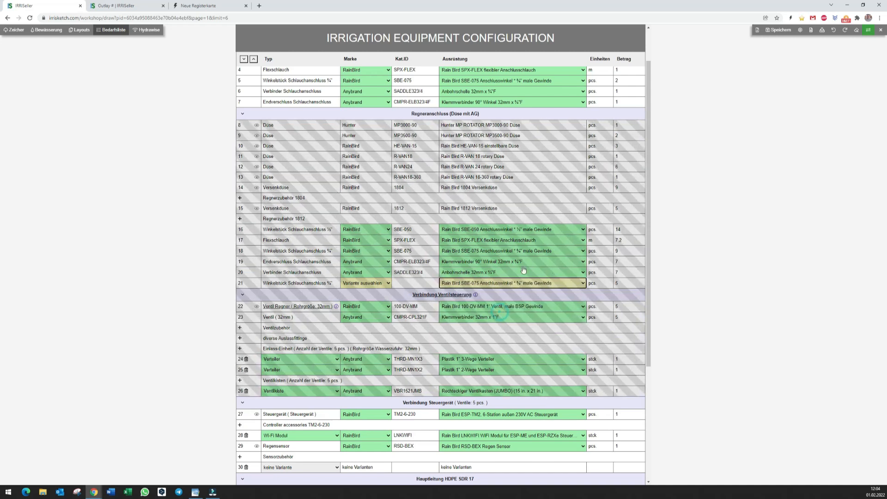
Save the equipment list as a new outlay titled Outlay2 # and open it in IRRISeller.
left_click(810, 29)
left_click(452, 208)
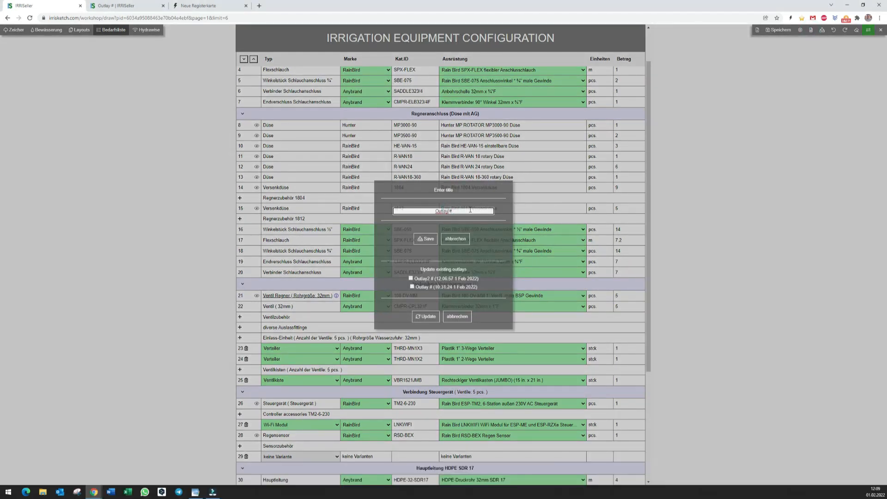
left_click(429, 239)
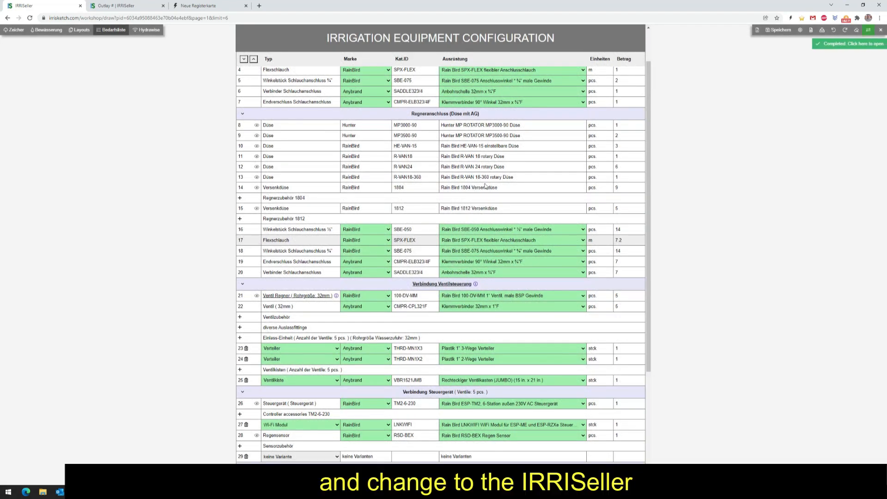
left_click(855, 43)
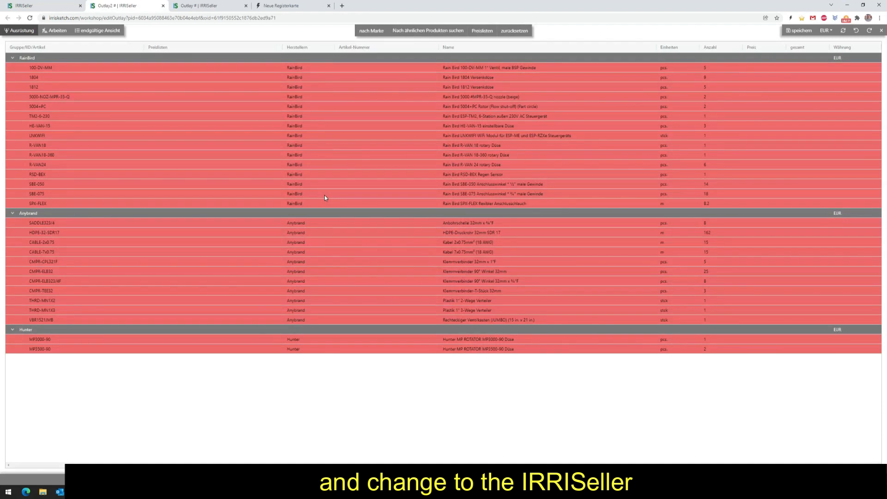
Apply the price lists IRRISeller DEMO Arbeitswerte Clone and IRRISeller DEMO Preisliste Clone to the outlay's equipment and review the matched articles.
left_click(481, 31)
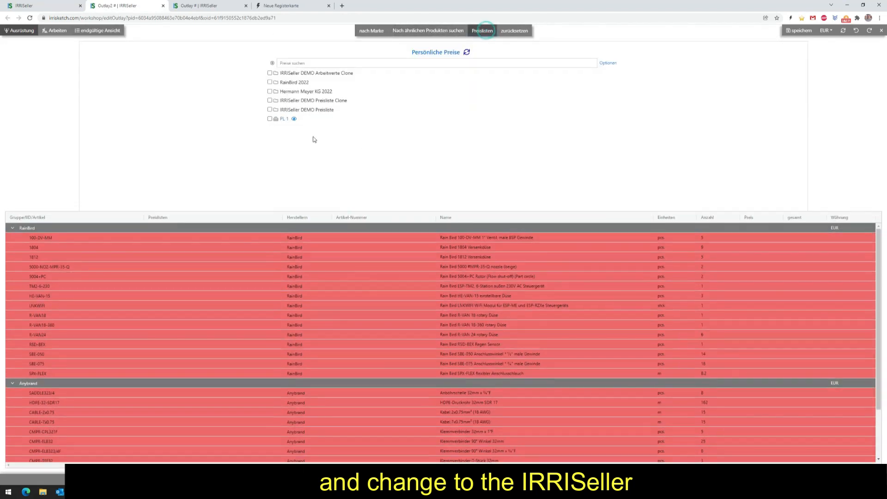
left_click(270, 73)
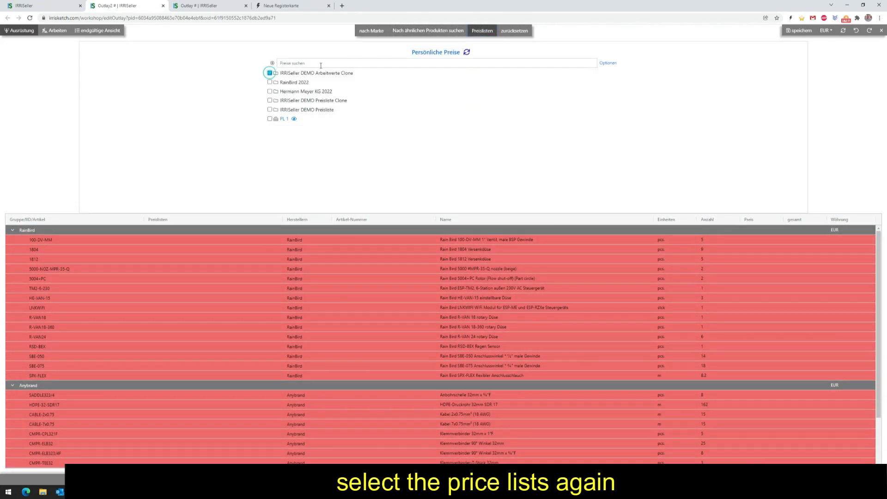
left_click(270, 100)
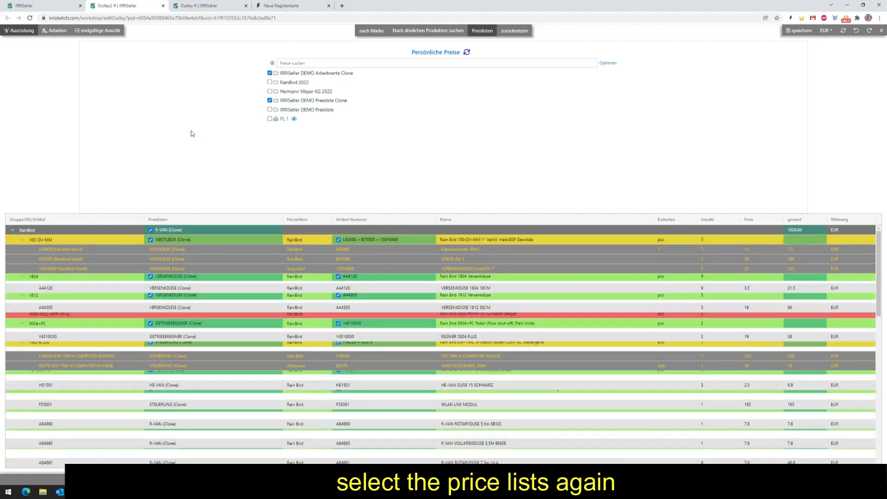
scroll(255, 313, "down", 10)
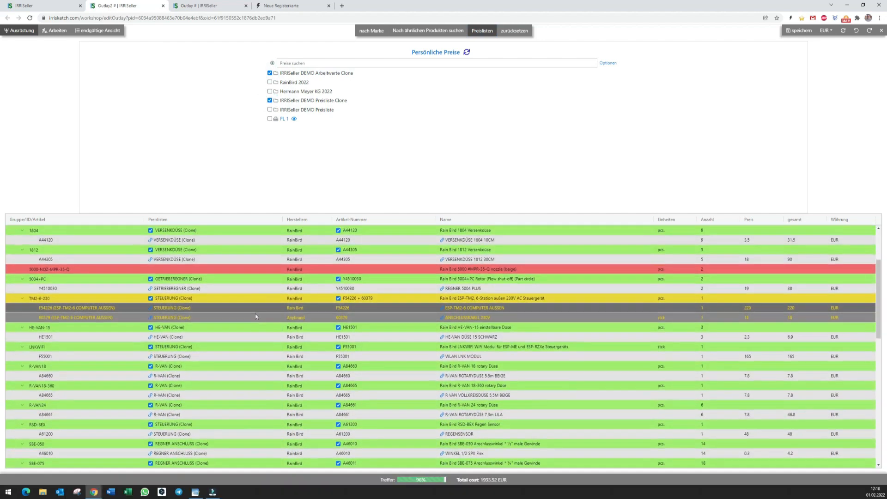
scroll(258, 310, "down", 4)
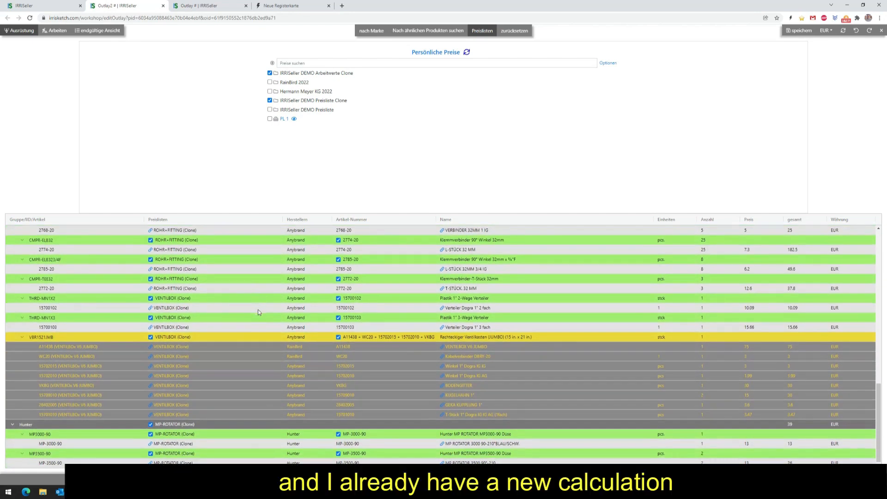
scroll(258, 310, "up", 8)
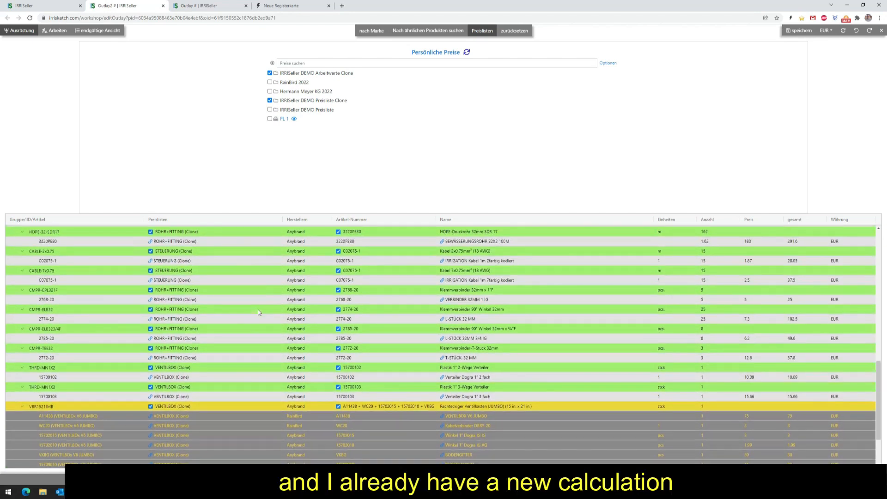
scroll(254, 308, "up", 3)
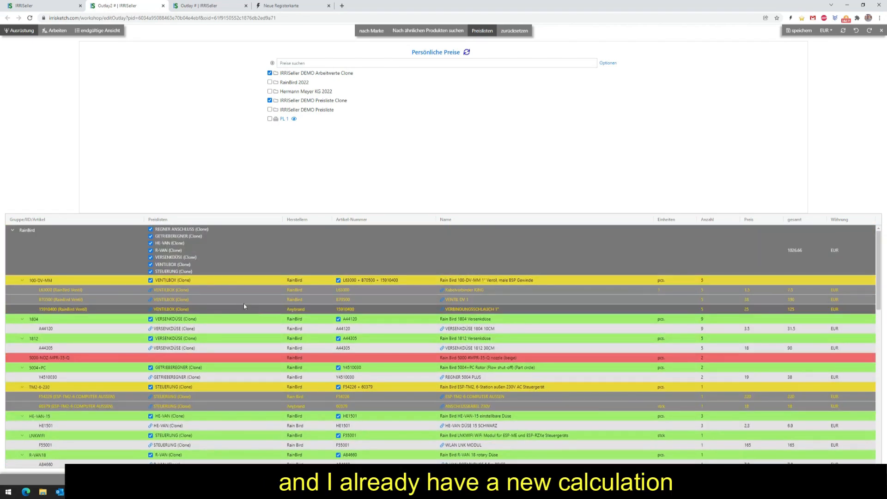
Refresh the personal prices for the labour items and exclude "Rasensode abgeschält und Rasensode wieder auflegt" from the total trench length.
left_click(54, 33)
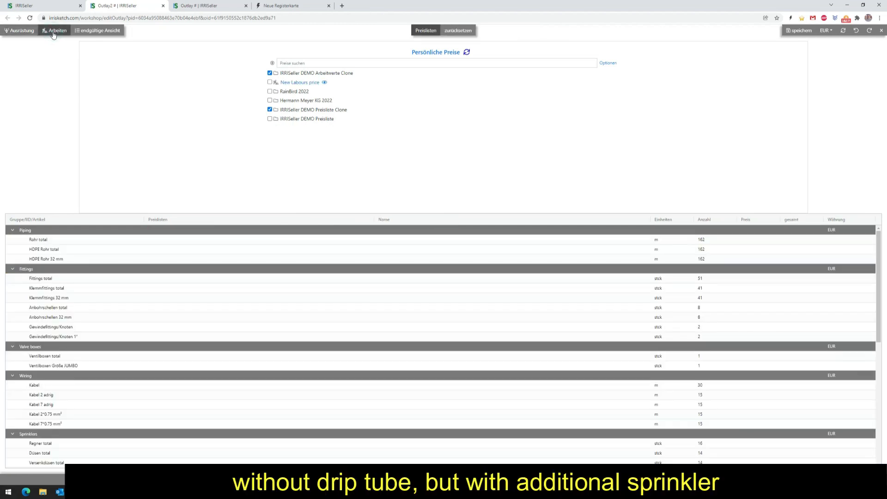
left_click(467, 52)
scroll(183, 253, "down", 2)
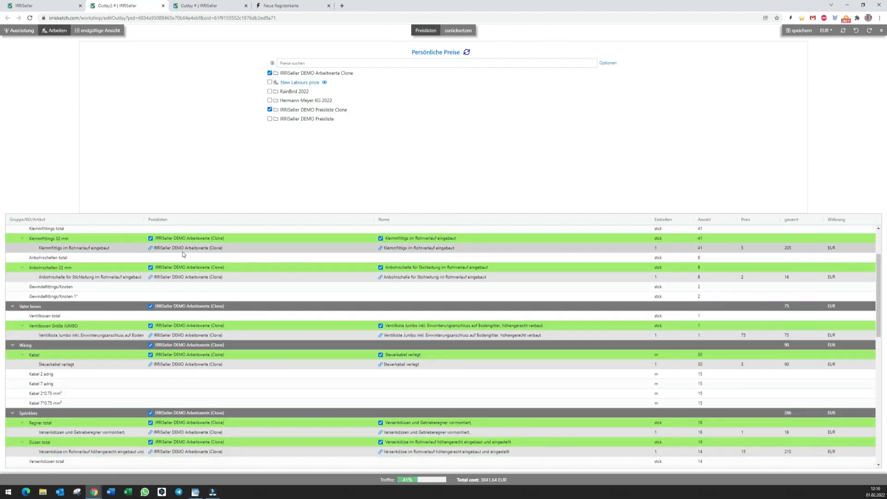
scroll(184, 254, "down", 5)
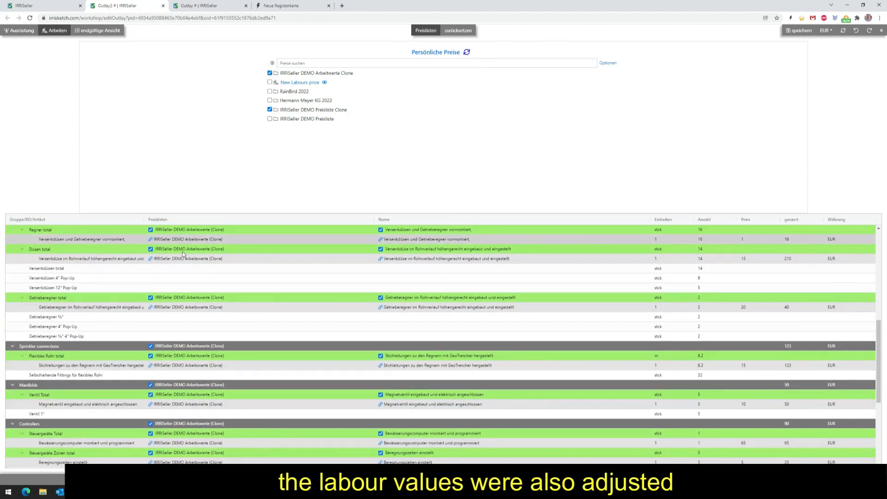
scroll(184, 254, "down", 5)
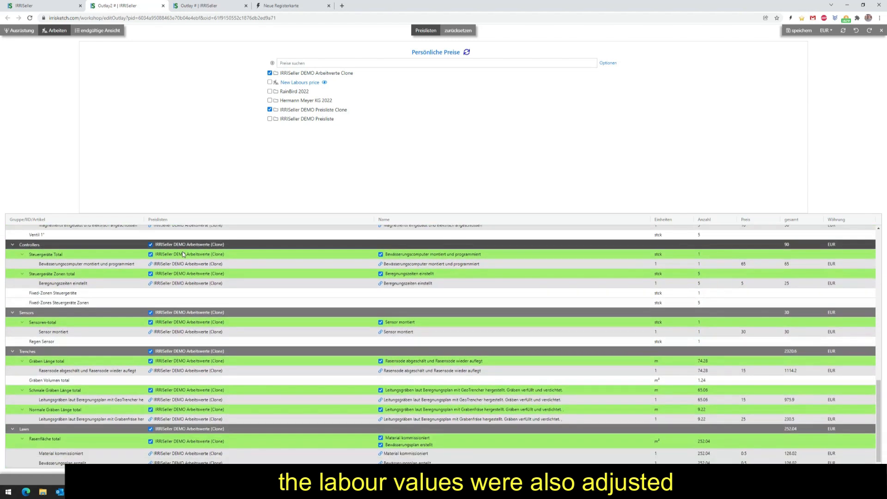
left_click(380, 361)
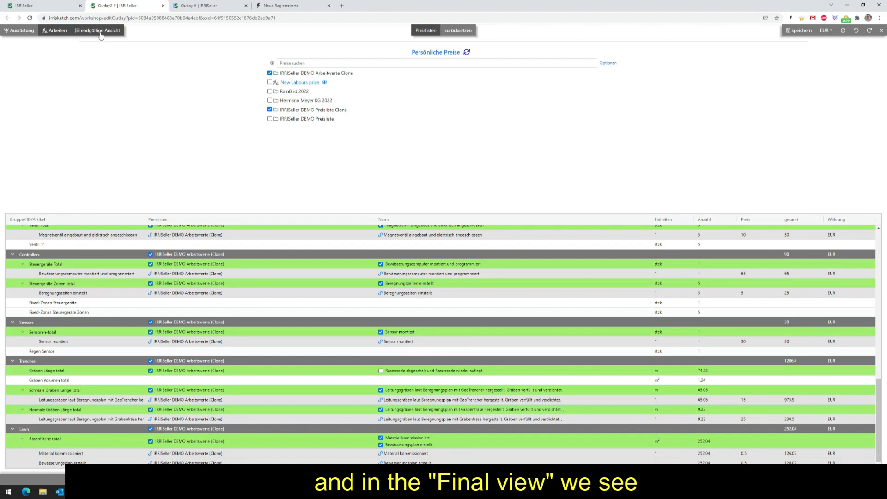
Review the equipment and labour items in the outlay's final view and highlight the total cost.
left_click(100, 31)
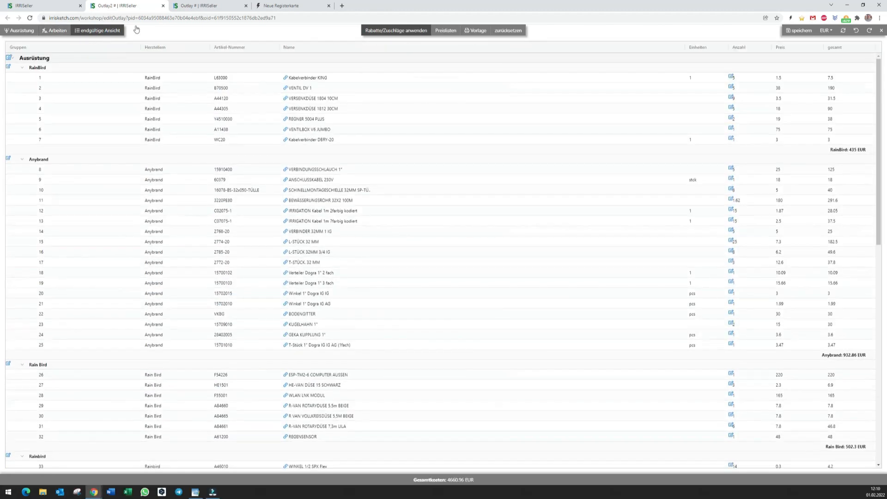
scroll(384, 336, "down", 5)
scroll(384, 337, "down", 6)
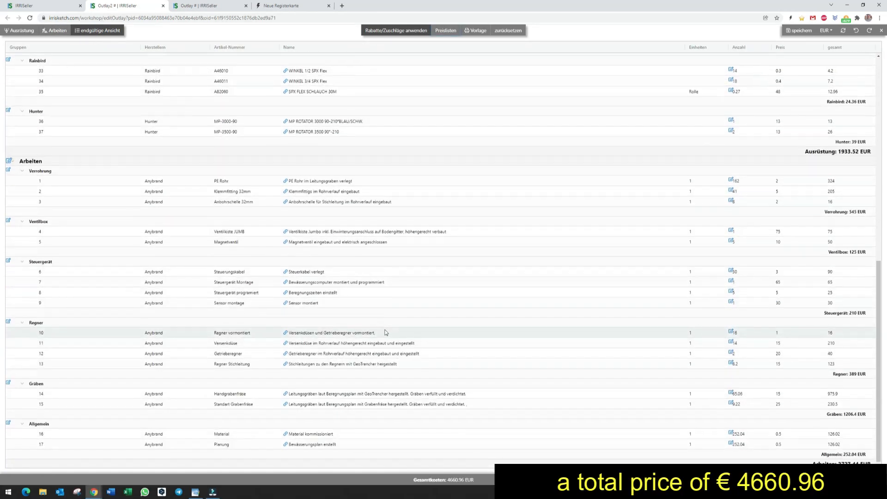
left_click_drag(491, 482, 418, 478)
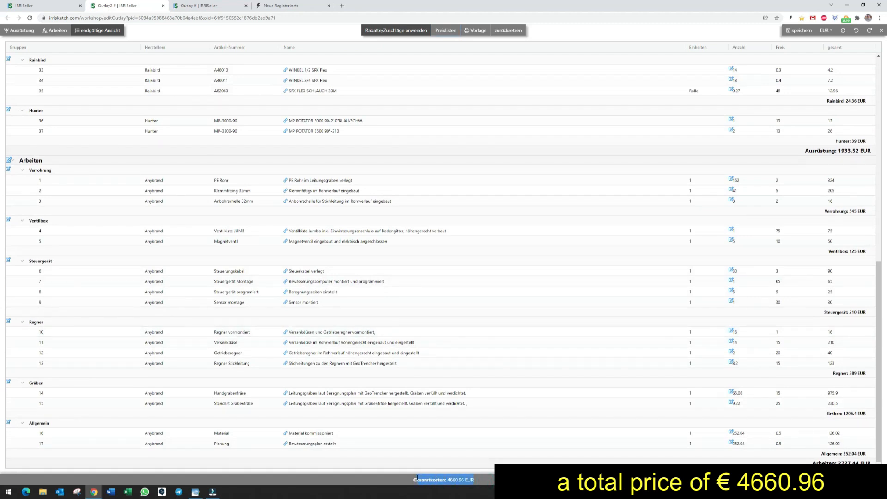